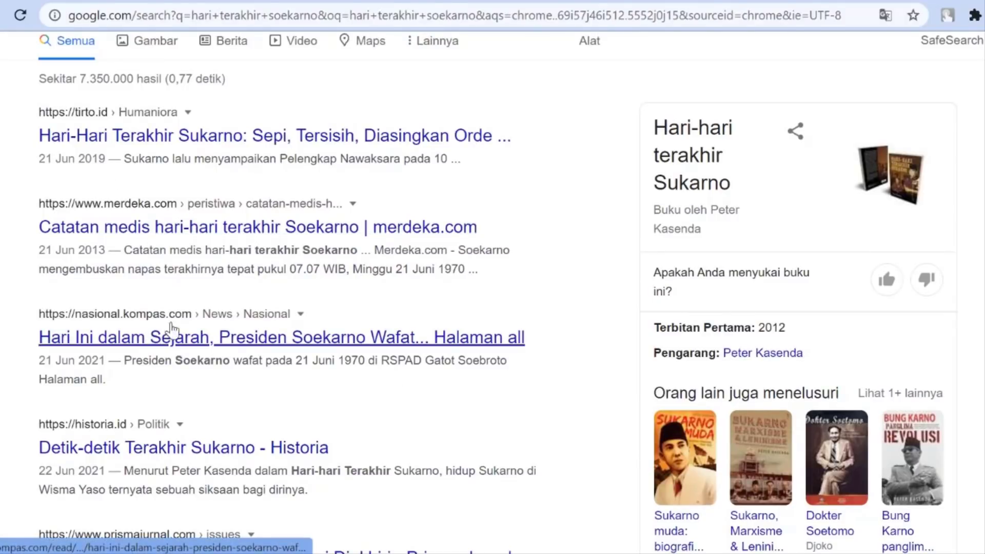
Look through the web and image search results for "hari terakhir soekarno" for a suitable photo.
scroll(468, 347, "down", 3)
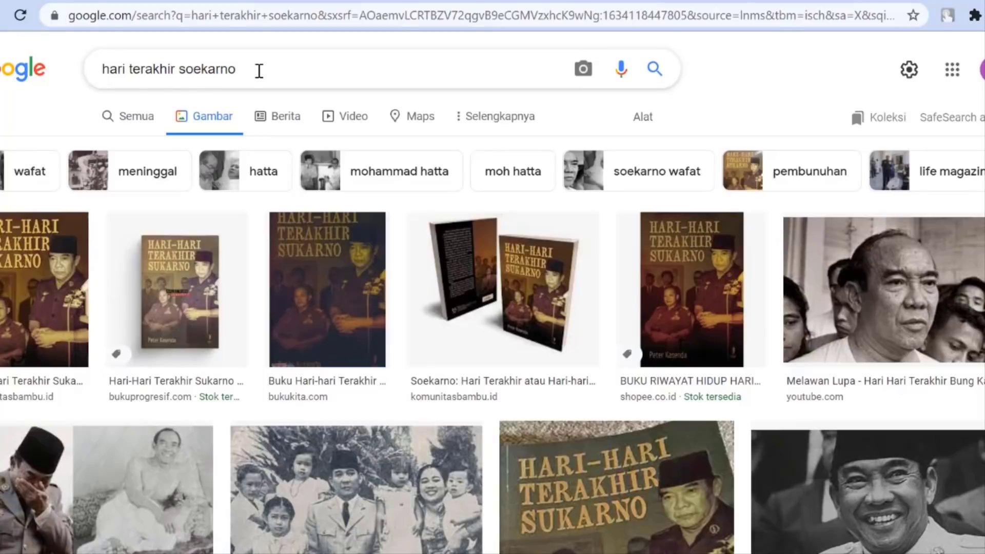
left_click_drag(257, 68, 97, 68)
left_click(229, 68)
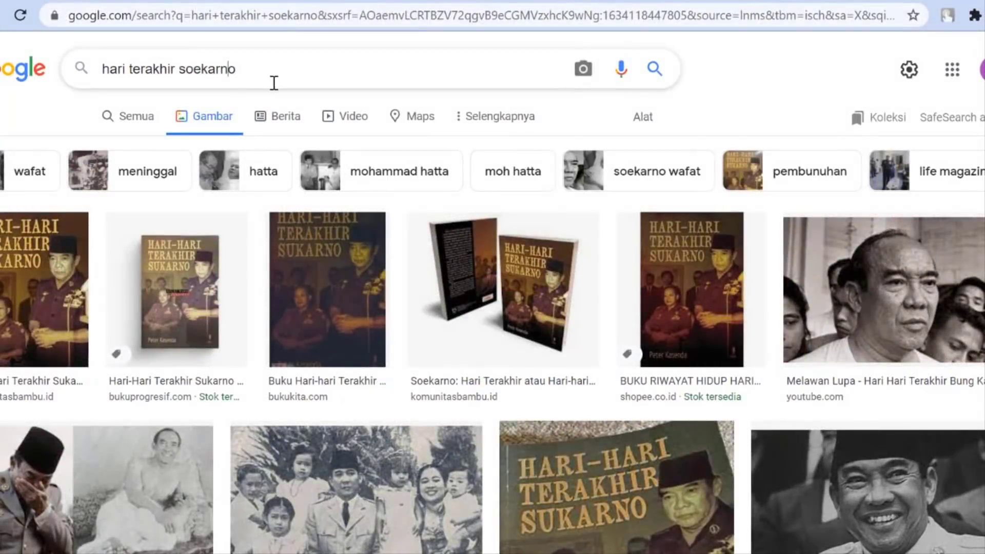
scroll(377, 329, "down", 6)
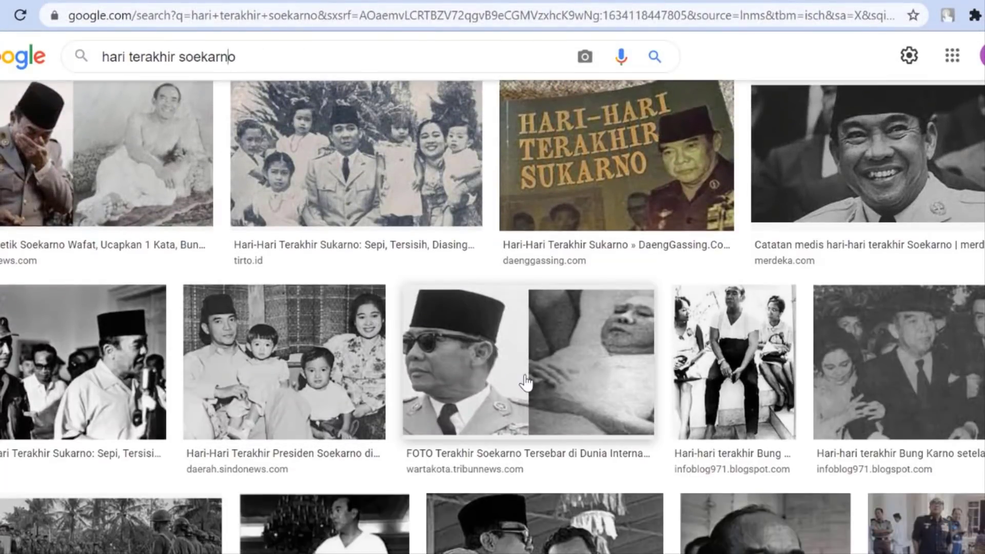
scroll(526, 382, "down", 4)
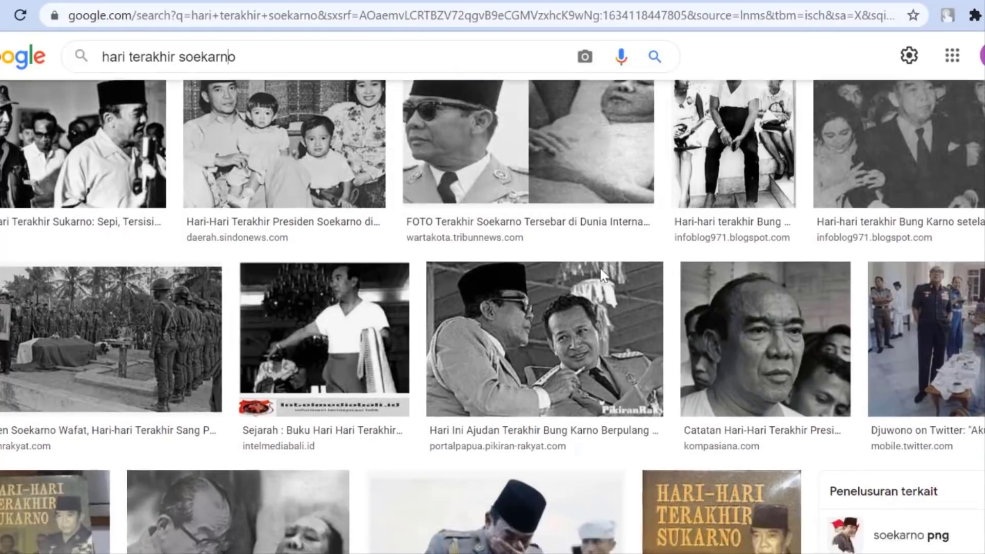
scroll(603, 275, "down", 2)
scroll(541, 300, "down", 3)
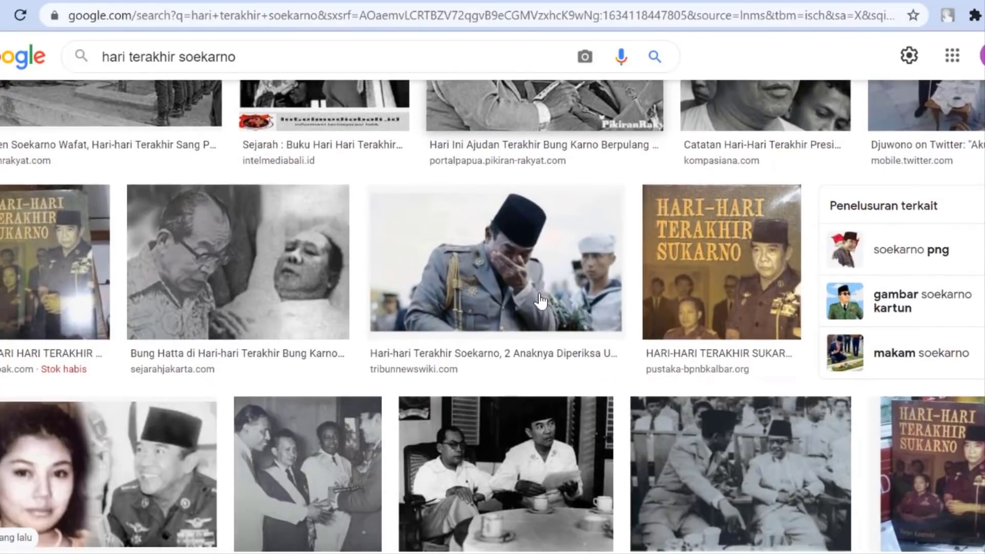
scroll(540, 300, "down", 4)
scroll(540, 300, "down", 10)
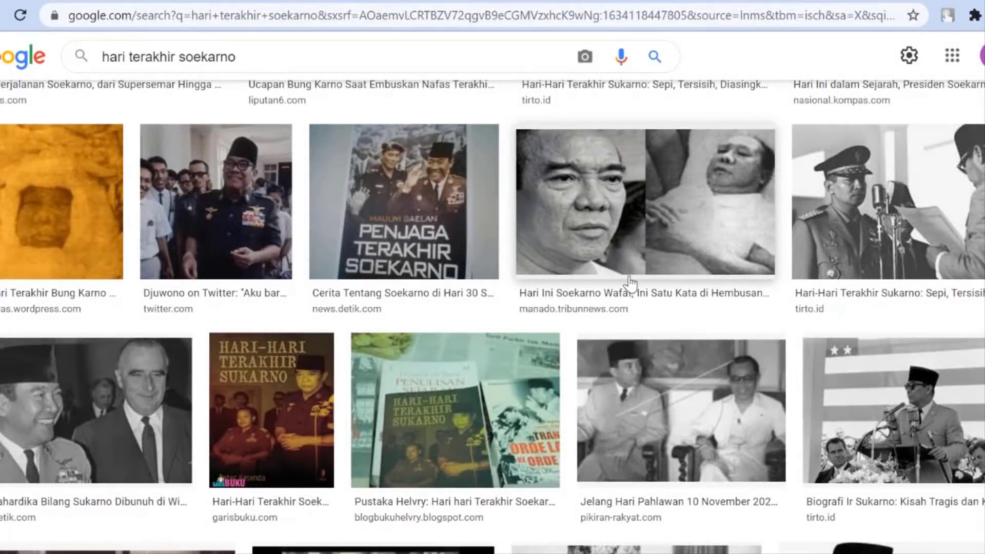
Save the Tribun Wiki photo of Soekarno covering his face with his hand from the image results.
scroll(630, 285, "up", 10)
left_click(500, 279)
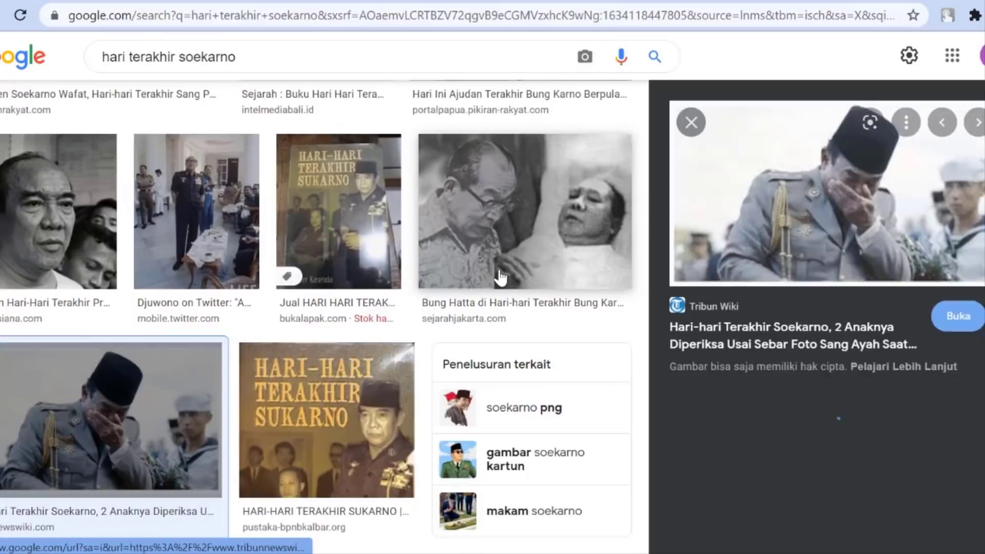
right_click(803, 222)
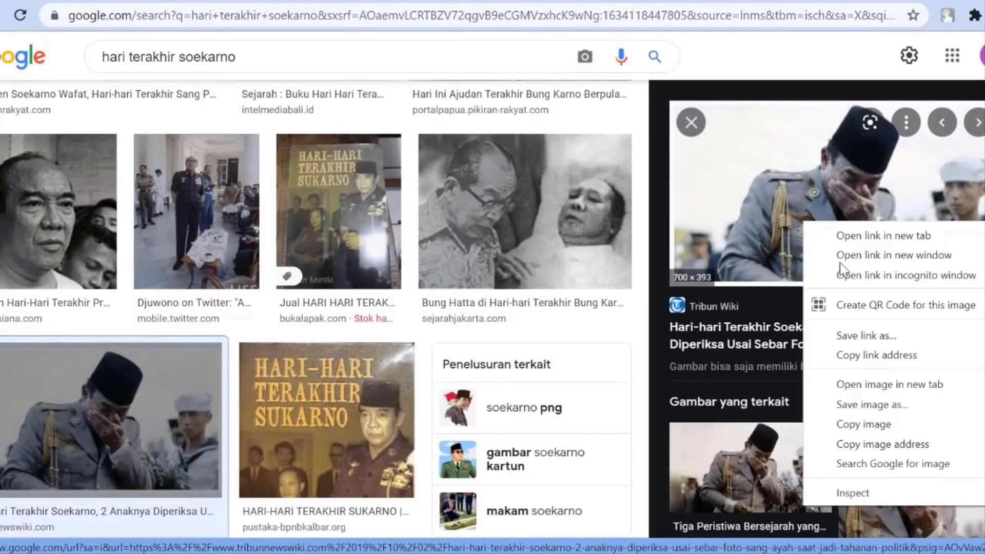
left_click(885, 406)
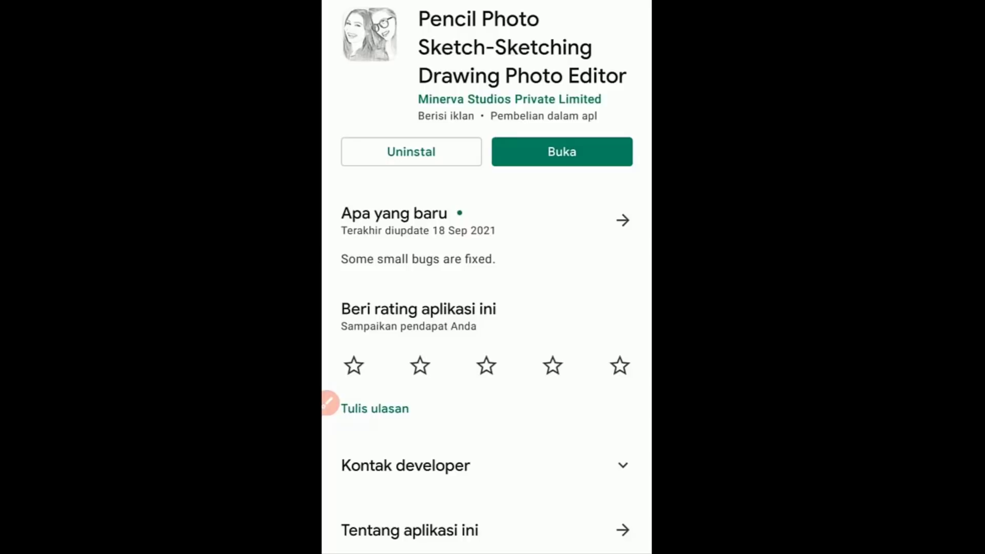
Open the Pencil Photo Sketch app from its store page and load the saved Soekarno photo from the gallery.
scroll(486, 277, "down", 4)
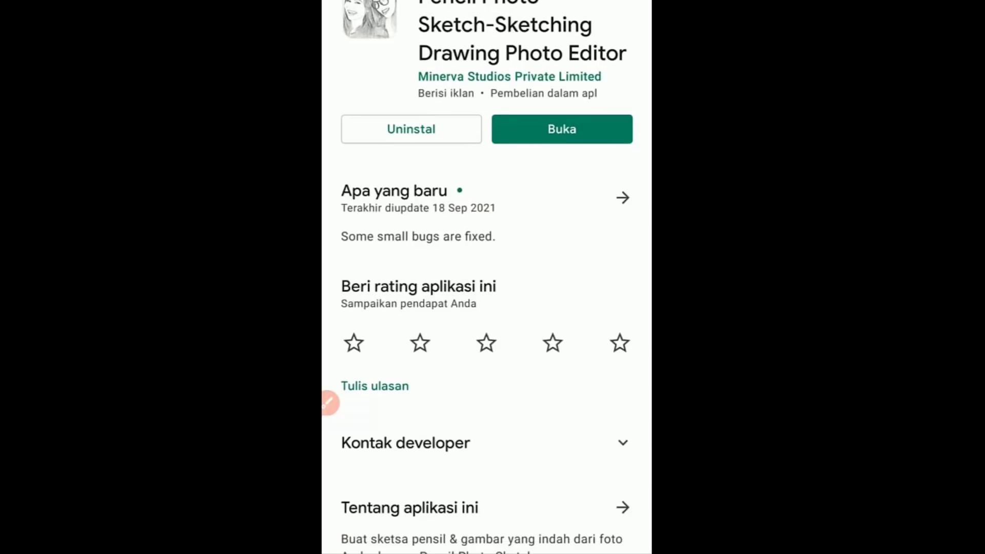
scroll(486, 277, "up", 5)
left_click(562, 170)
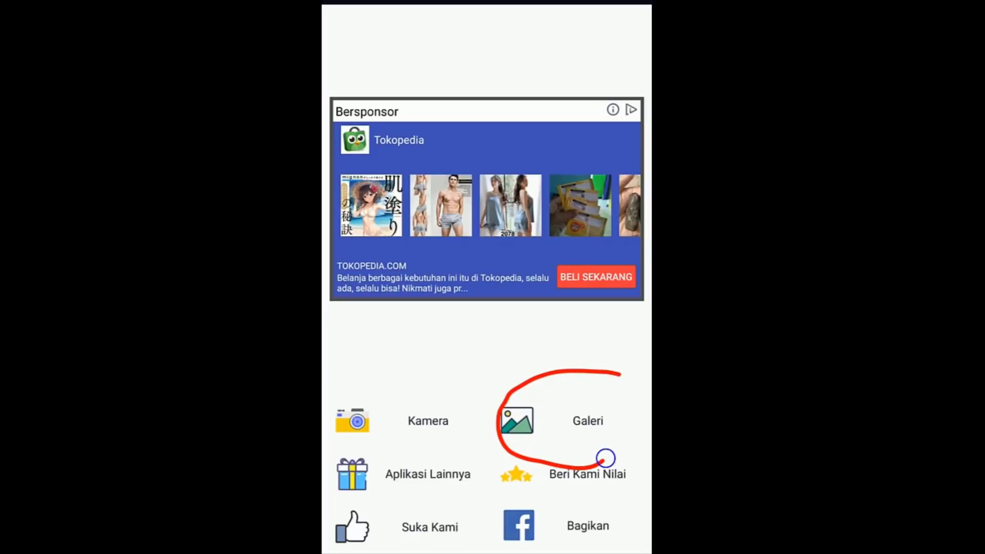
left_click_drag(605, 458, 623, 373)
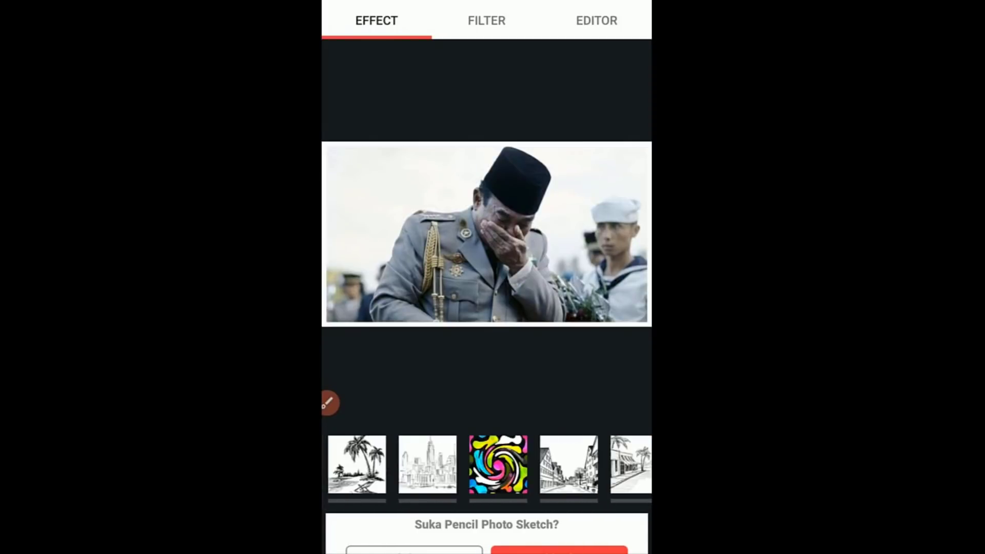
Try several effects on the photo, including black-and-white sketch styles and the Cartoon Art Effect.
left_click(357, 465)
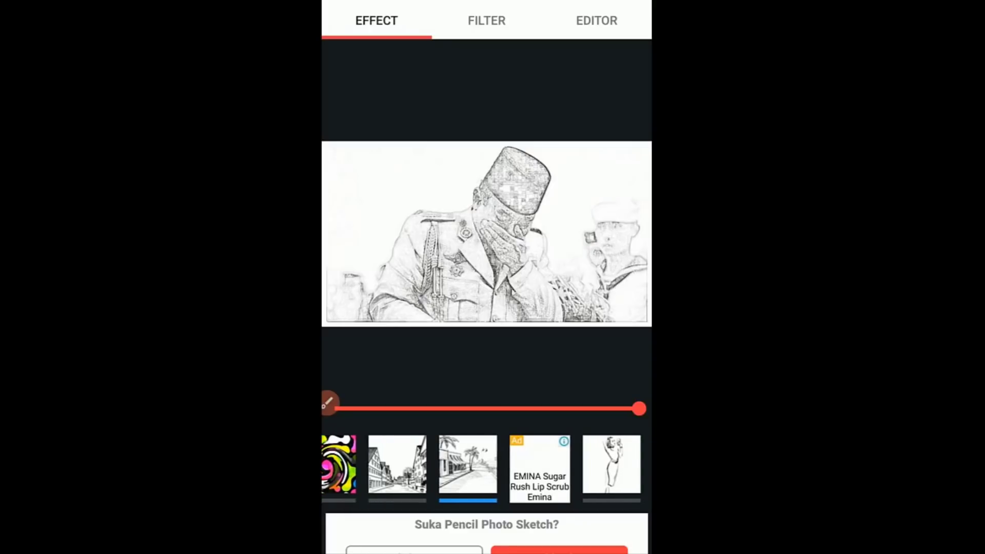
scroll(486, 469, "right", 1)
scroll(486, 469, "right", 5)
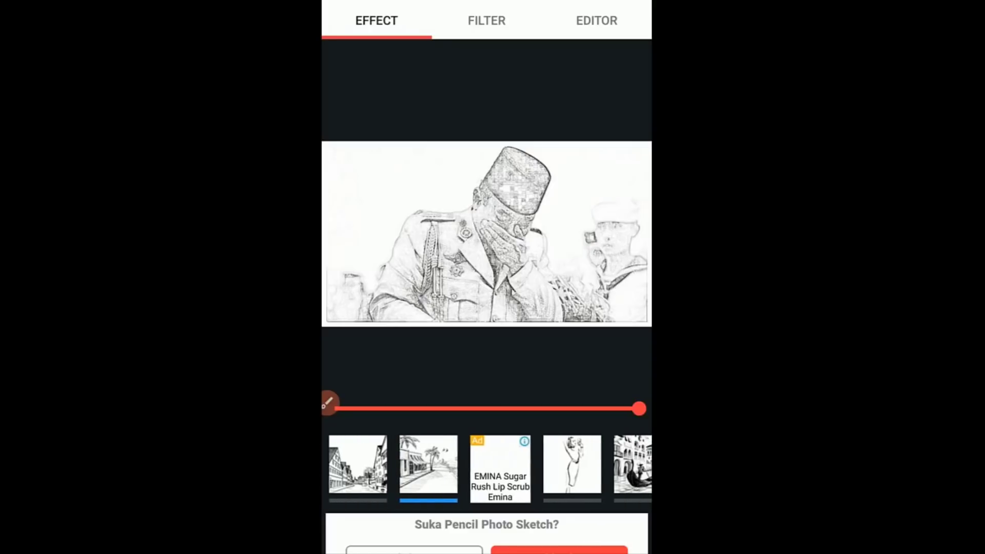
scroll(486, 469, "right", 5)
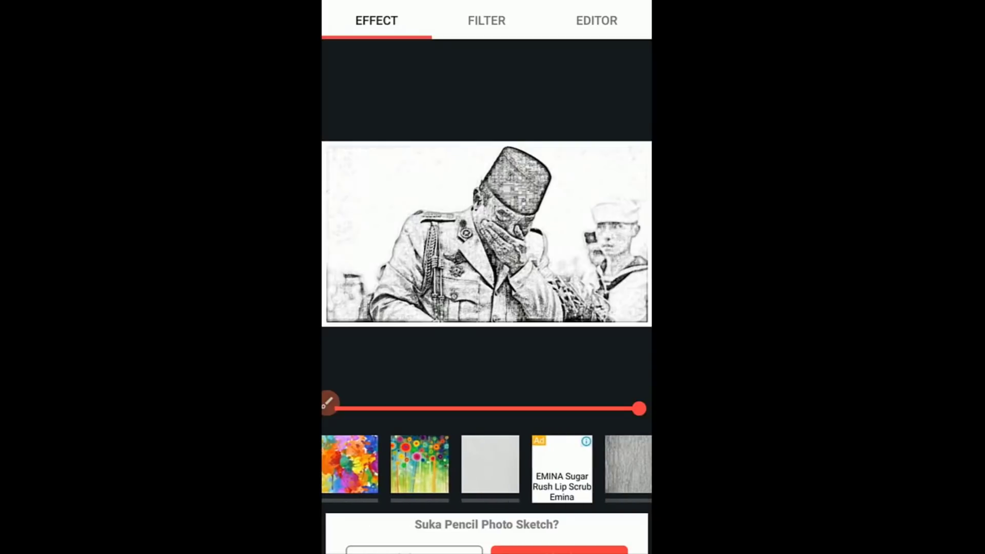
left_click(451, 464)
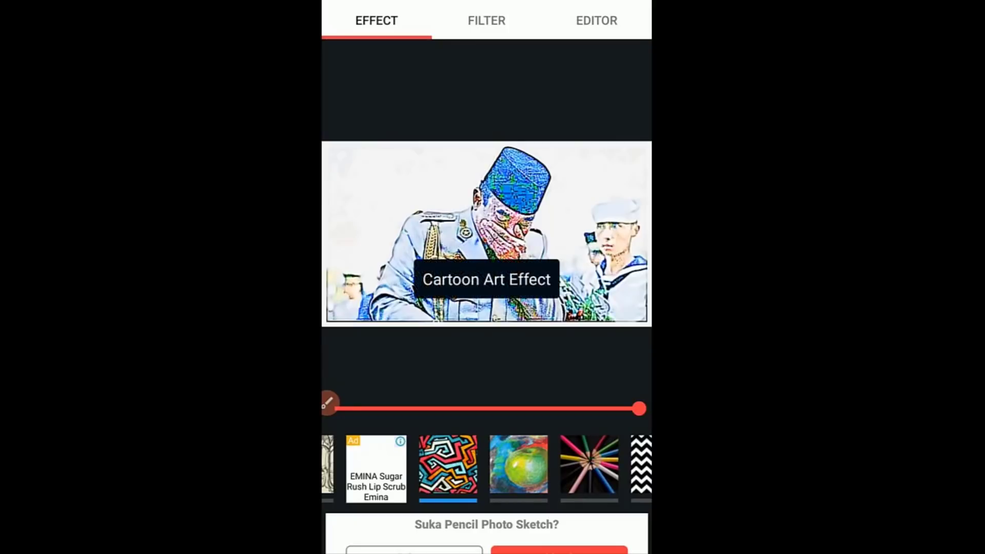
left_click(639, 408)
mouse_move(639, 408)
left_mouse_down()
mouse_move(466, 408)
mouse_move(639, 409)
left_mouse_up()
left_click(617, 464)
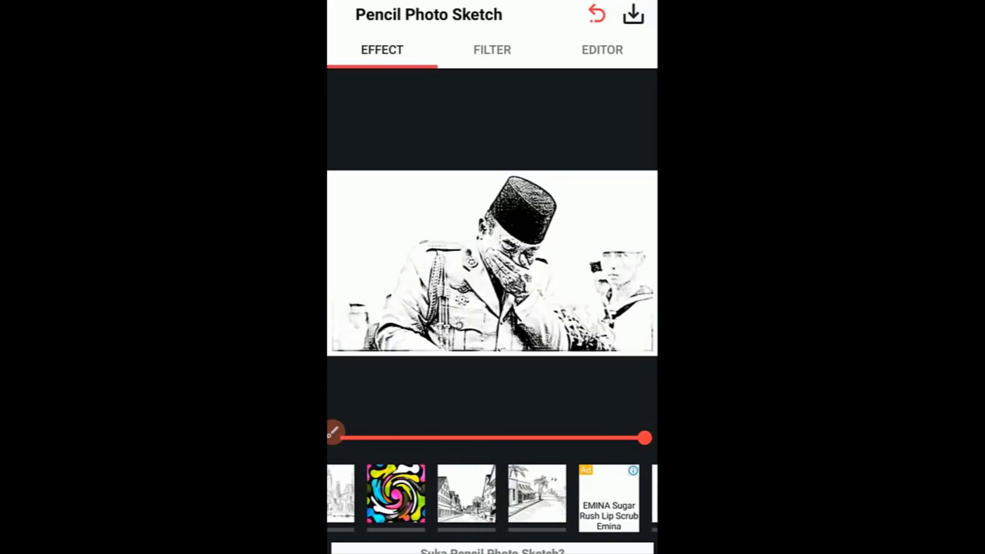
Apply the pencil sketch effect with the palm-tree street thumbnail to the photo and save the picture.
left_click(539, 494)
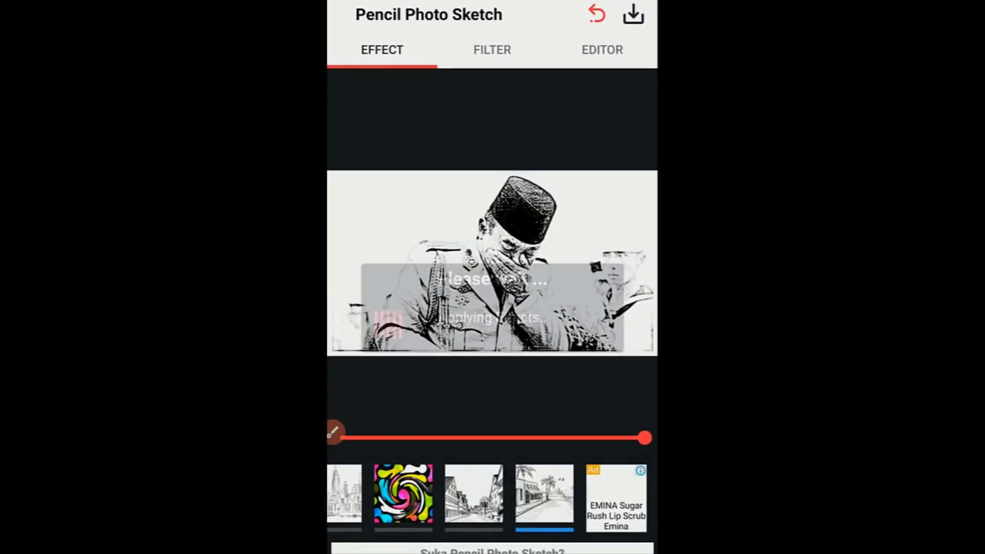
left_click_drag(468, 365, 523, 248)
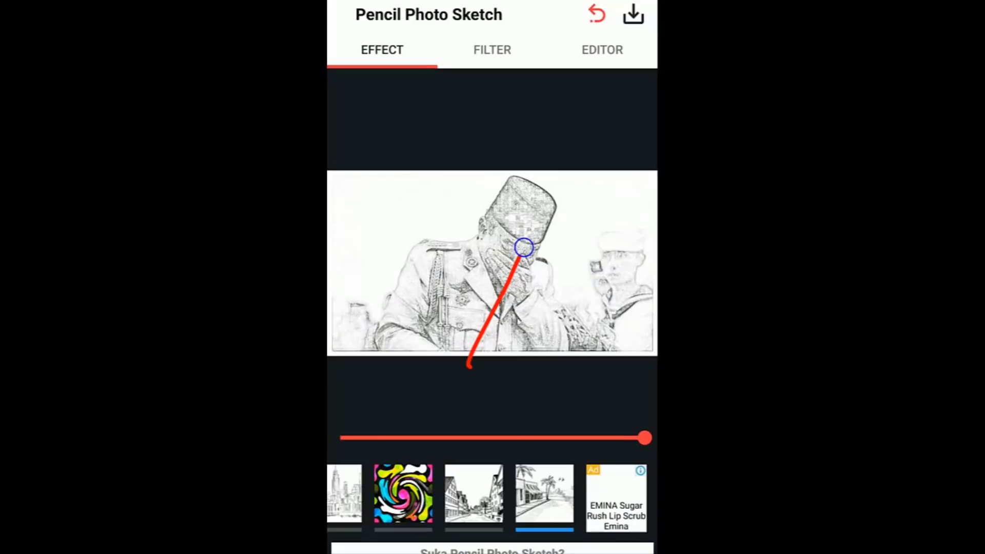
mouse_move(523, 248)
left_mouse_down()
mouse_move(628, 44)
mouse_move(631, 55)
left_mouse_up()
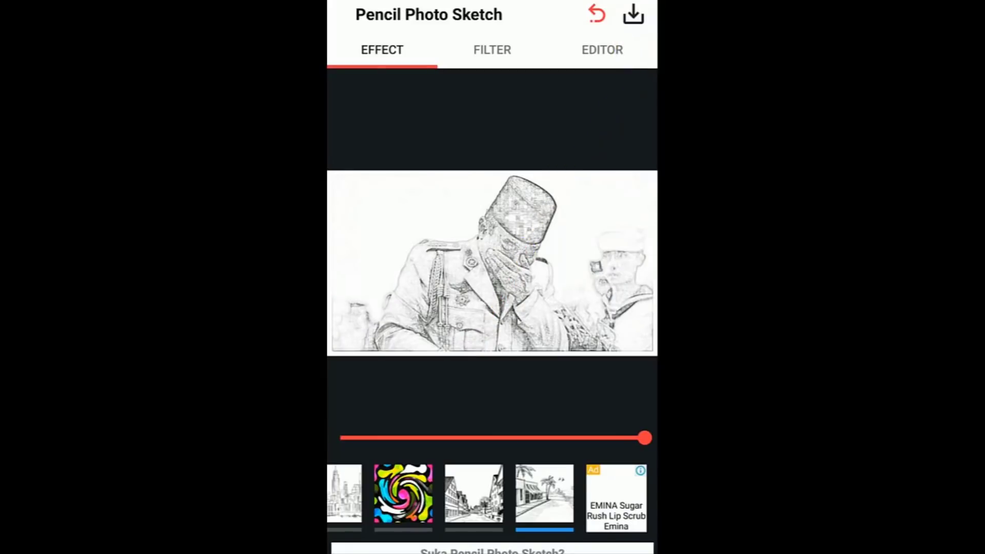
left_click(633, 15)
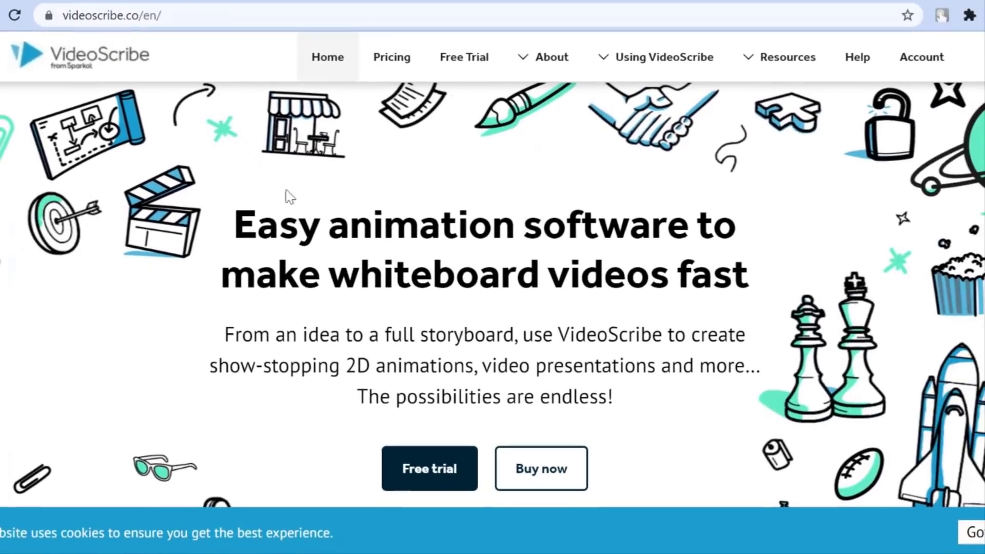
Open the free trial sign-up page from the VideoScribe website's home page.
scroll(681, 193, "down", 3)
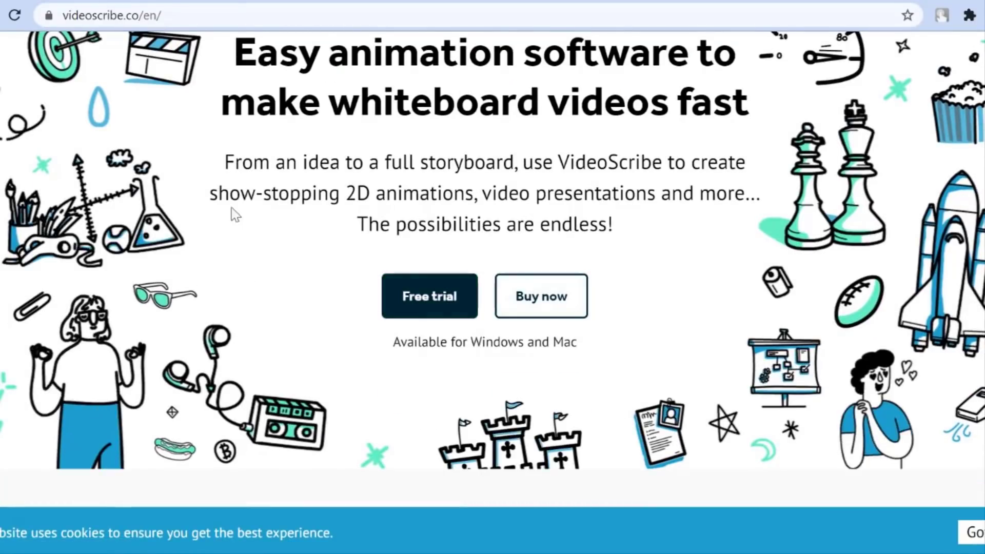
scroll(717, 378, "up", 3)
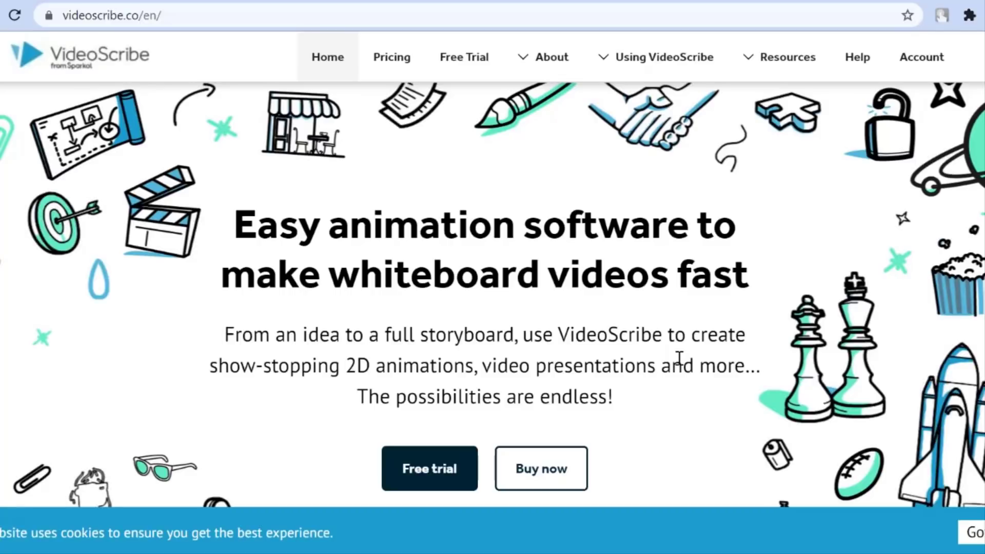
left_click(446, 470)
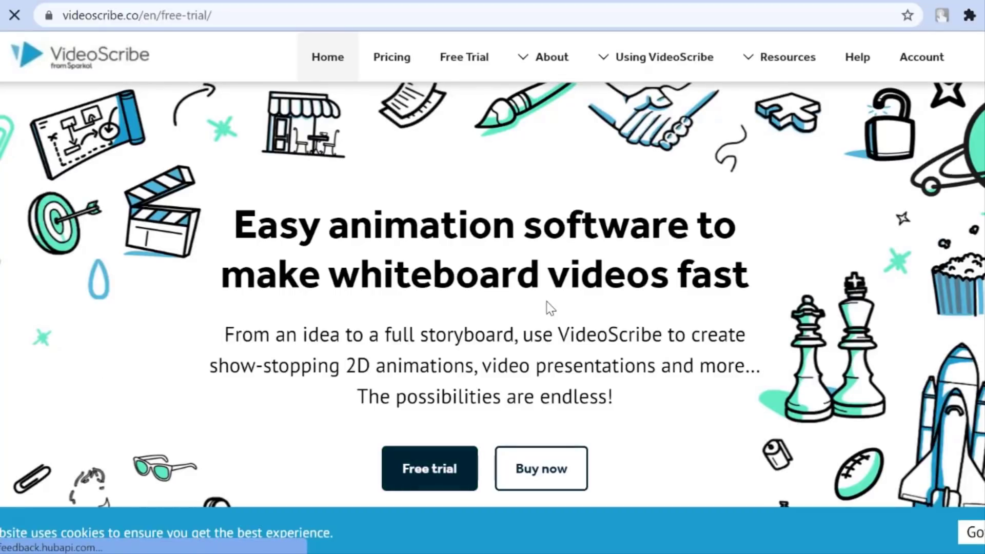
scroll(595, 208, "up", 2)
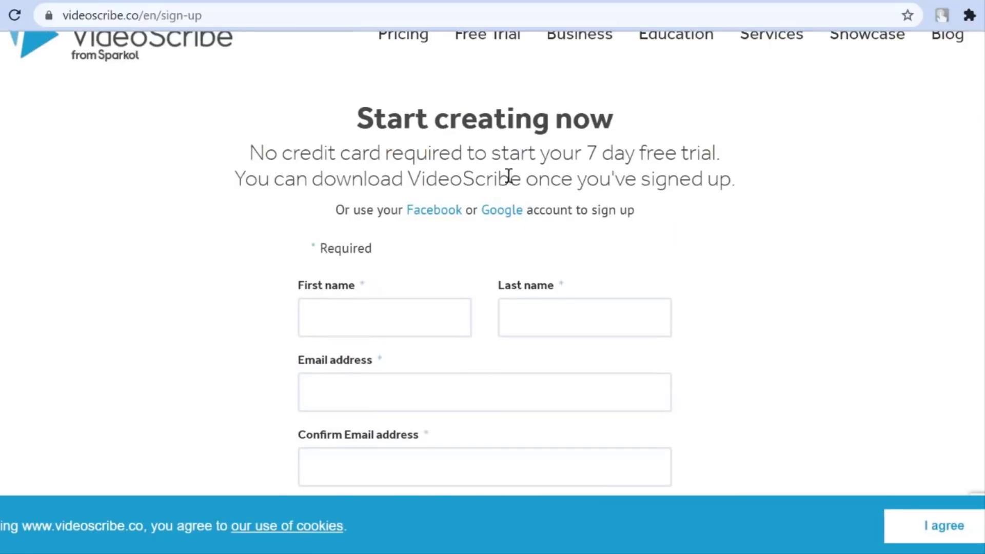
Go through the sign-up form's name, email and password fields and agree to Sparkol's terms and conditions.
left_click(413, 323)
left_click(533, 326)
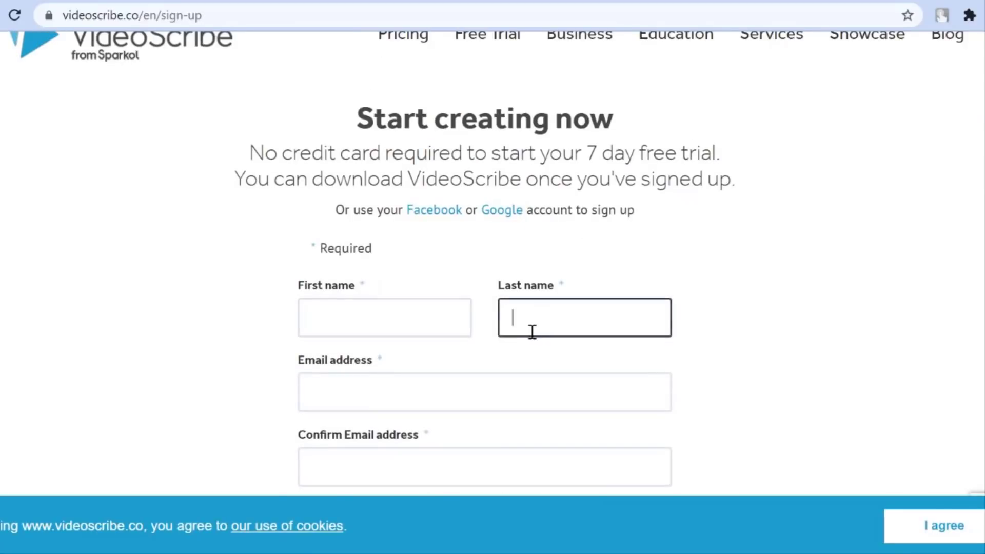
scroll(462, 318, "down", 2)
left_click(410, 308)
scroll(422, 369, "down", 4)
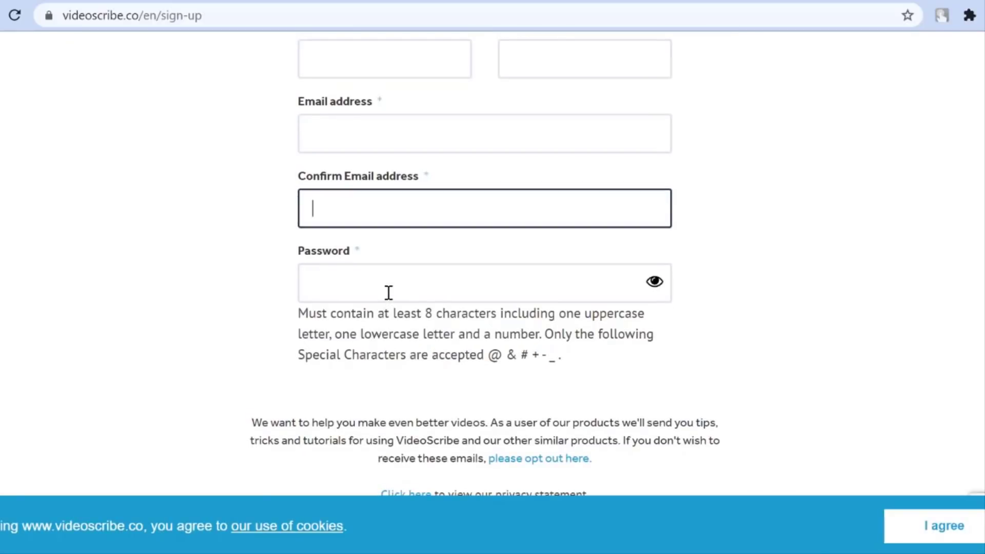
scroll(389, 292, "down", 6)
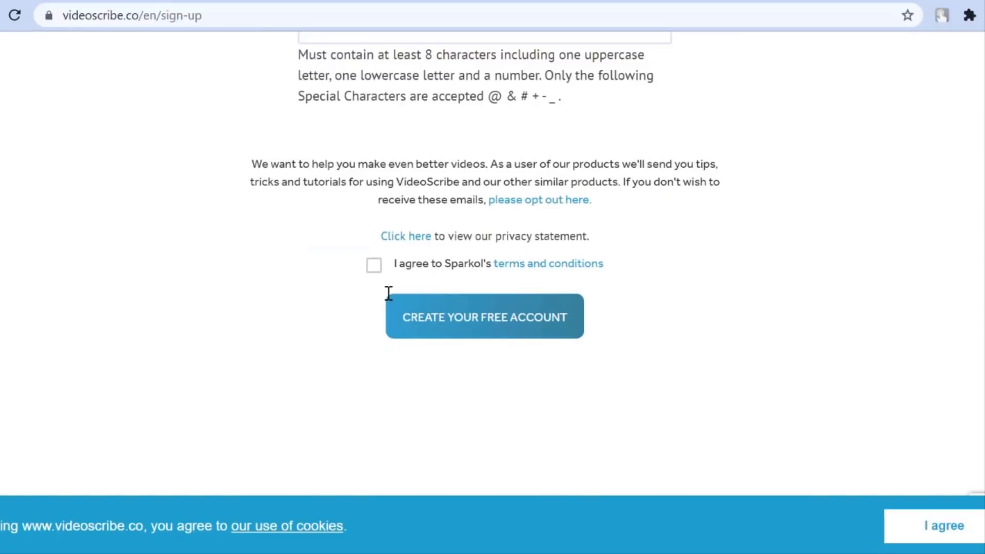
left_click(374, 265)
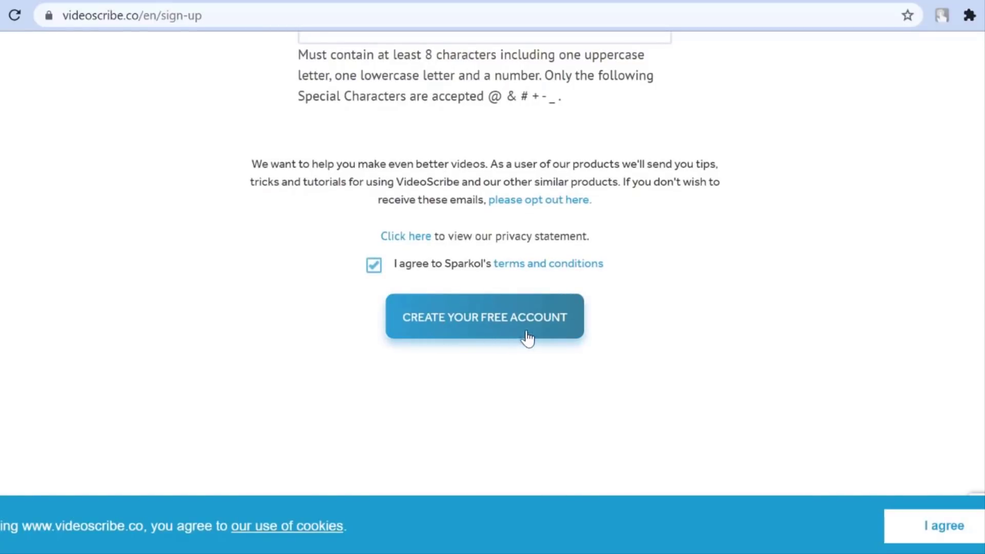
Leave the sign-up form and view the VideoScribe website's login page.
scroll(676, 340, "up", 2)
scroll(676, 341, "up", 10)
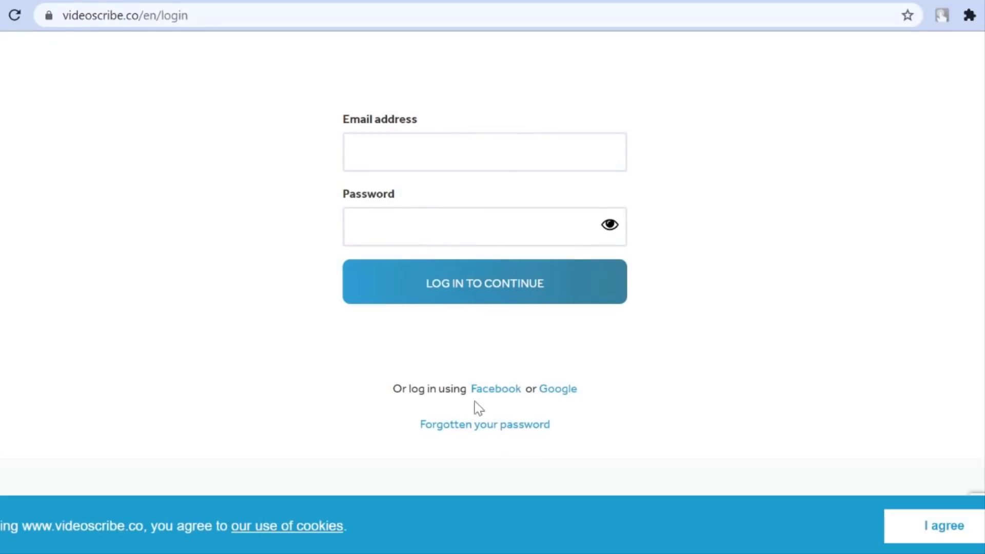
scroll(430, 397, "up", 5)
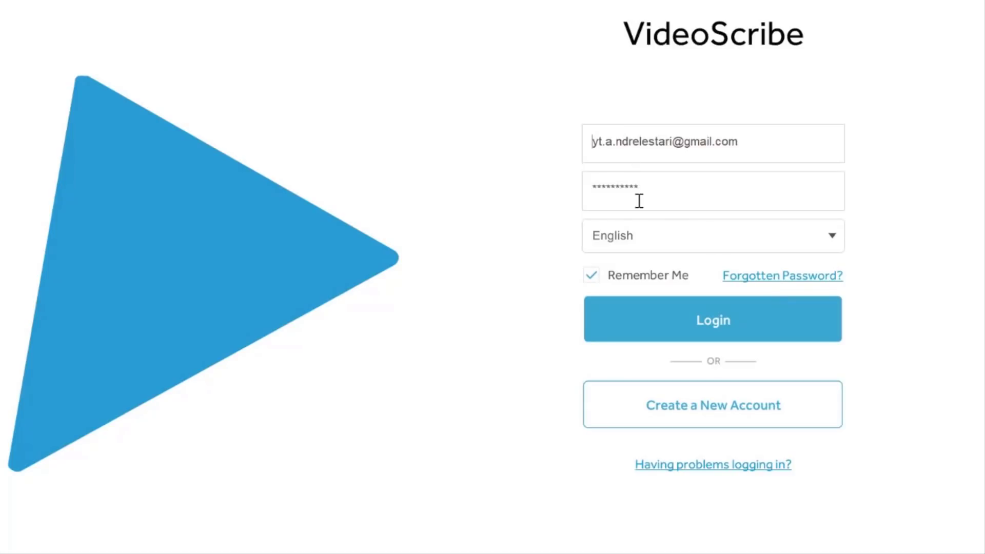
Log in to the VideoScribe desktop program with the remembered account and create a new blank scribe.
left_click(713, 331)
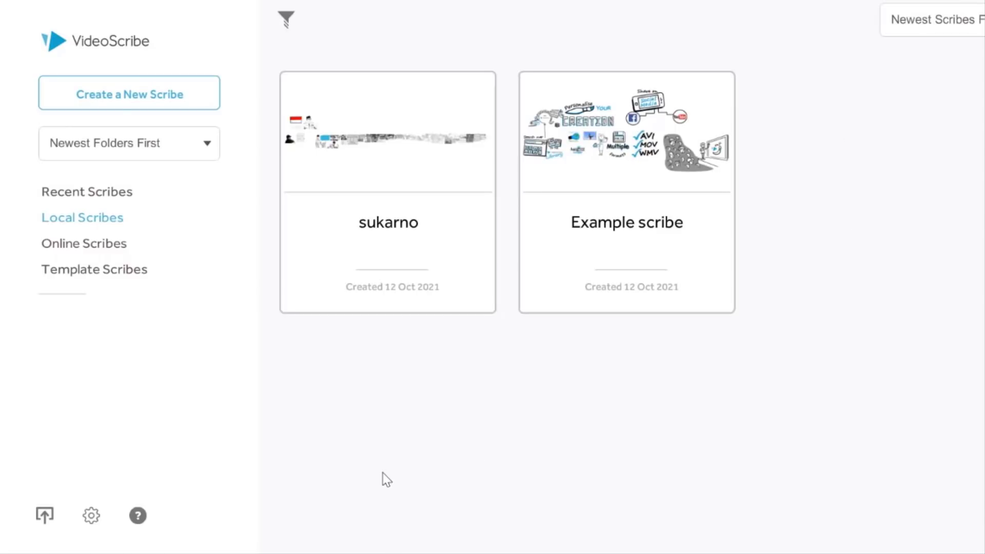
left_click(157, 105)
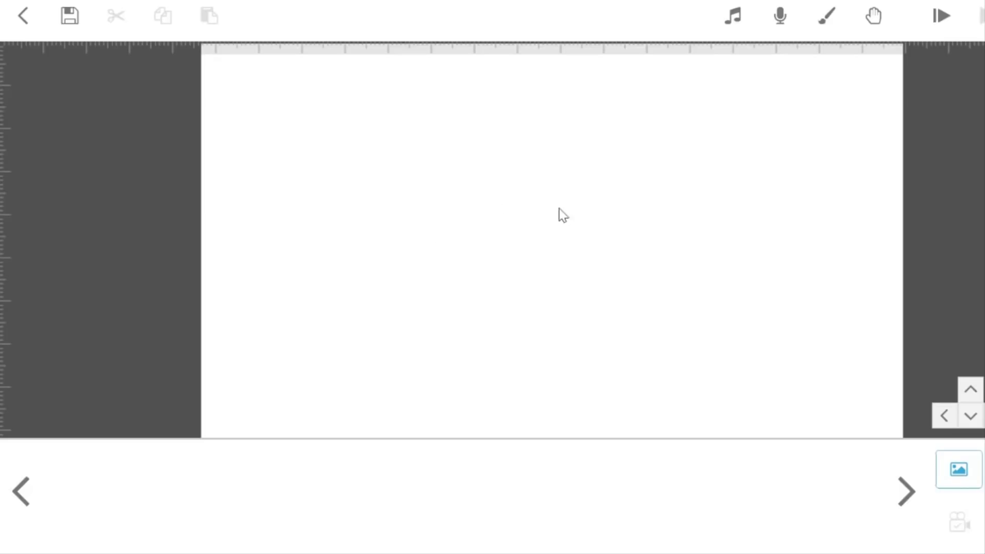
scroll(642, 231, "up", 1)
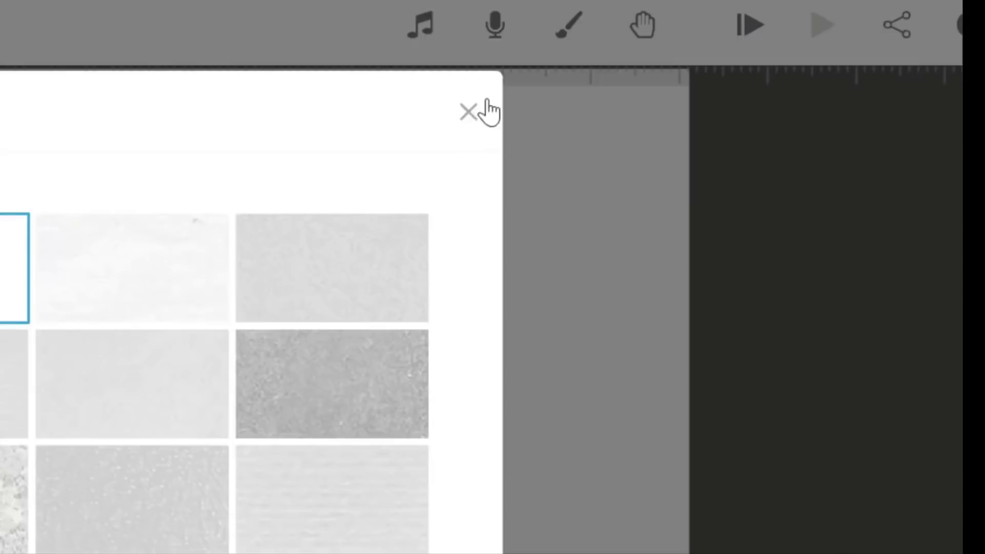
View the scribe's background texture, vignette and colour options, leaving the plain white background selected.
left_click(468, 112)
left_click(576, 30)
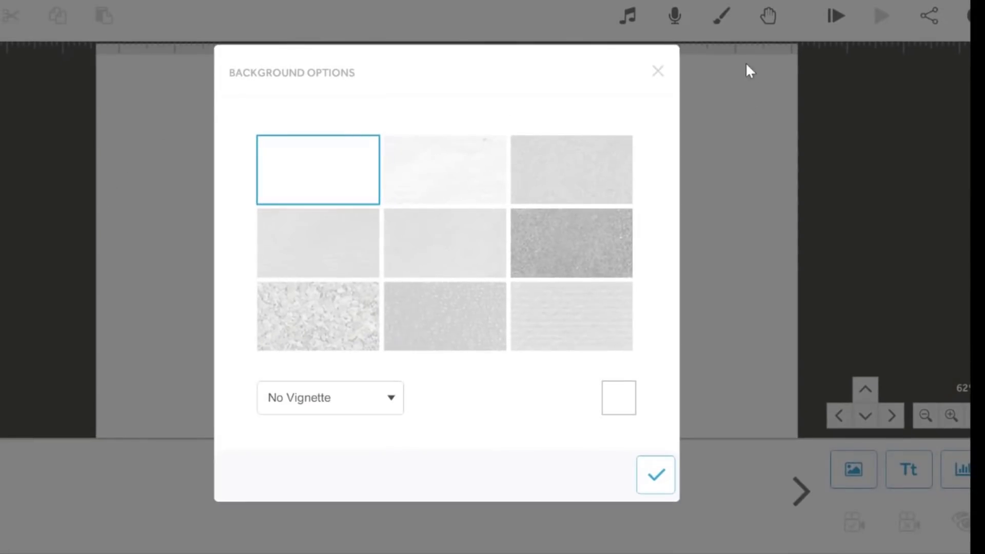
left_click(661, 74)
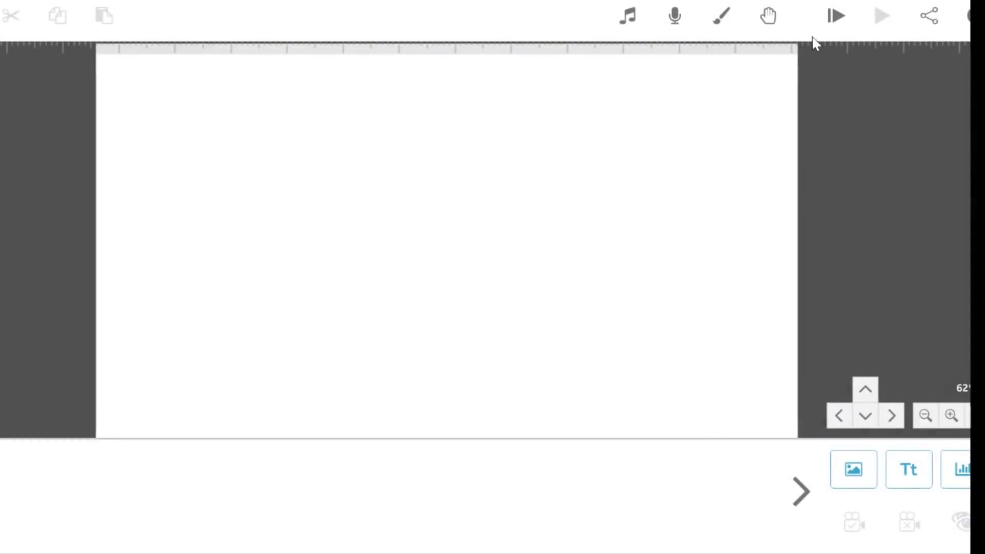
Set the scribe hand to No Hand so that images are drawn without a visible hand.
left_click(767, 16)
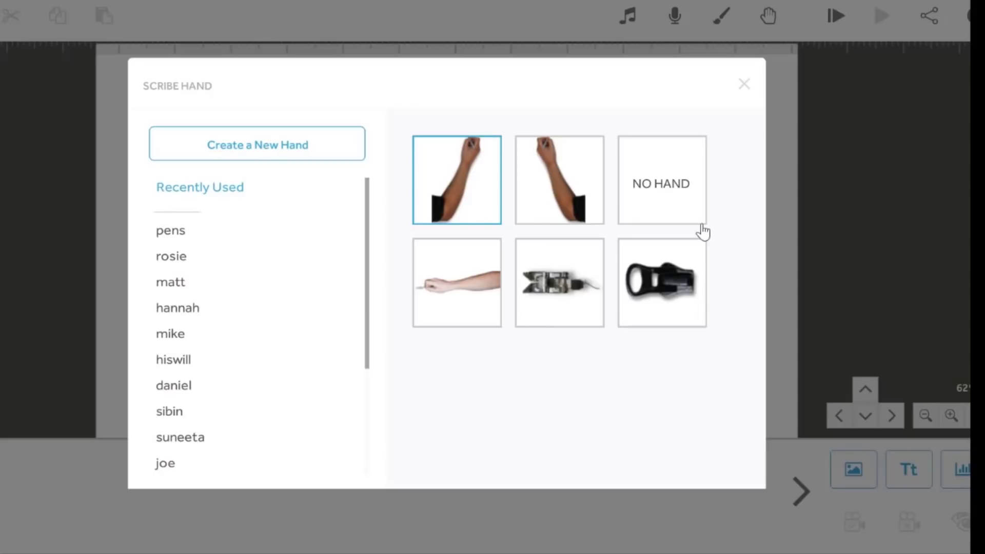
left_click(653, 191)
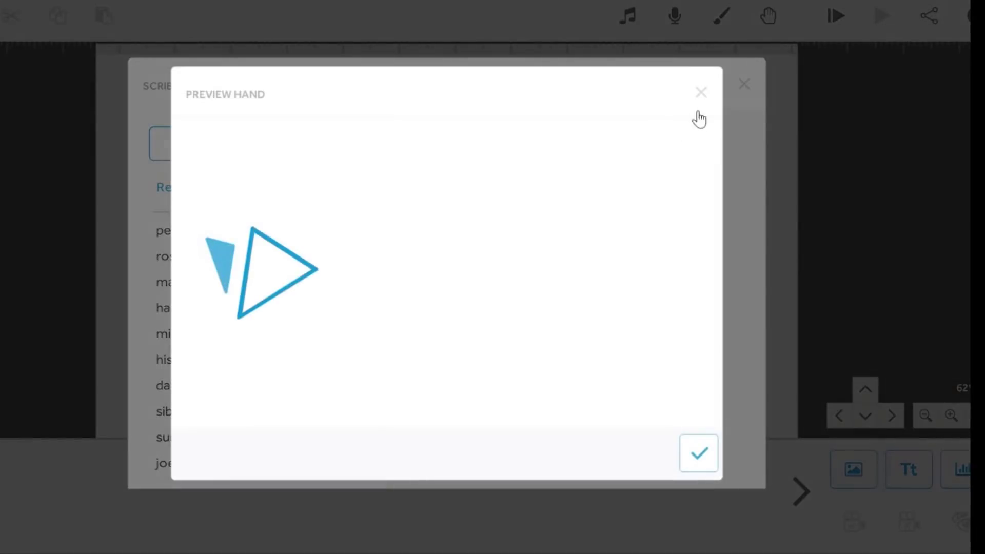
left_click(700, 458)
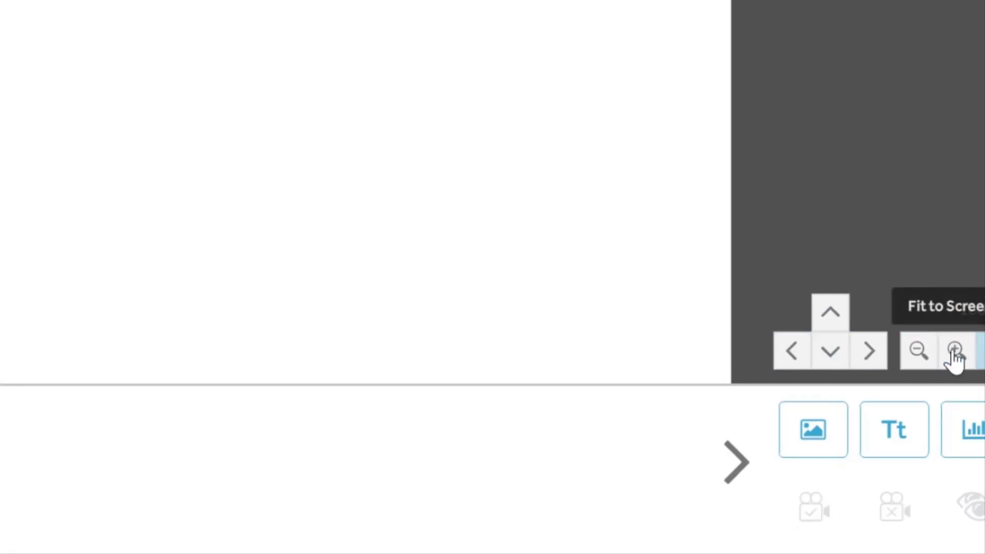
left_click(977, 353)
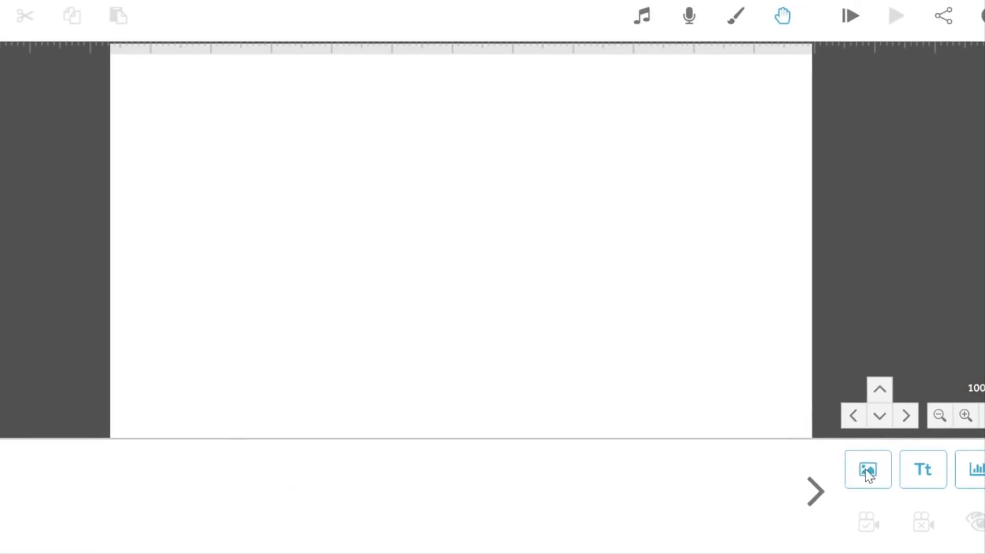
Browse the built-in image library's Arrows, Callout and people categories without adding an image.
left_click(870, 470)
left_click(204, 208)
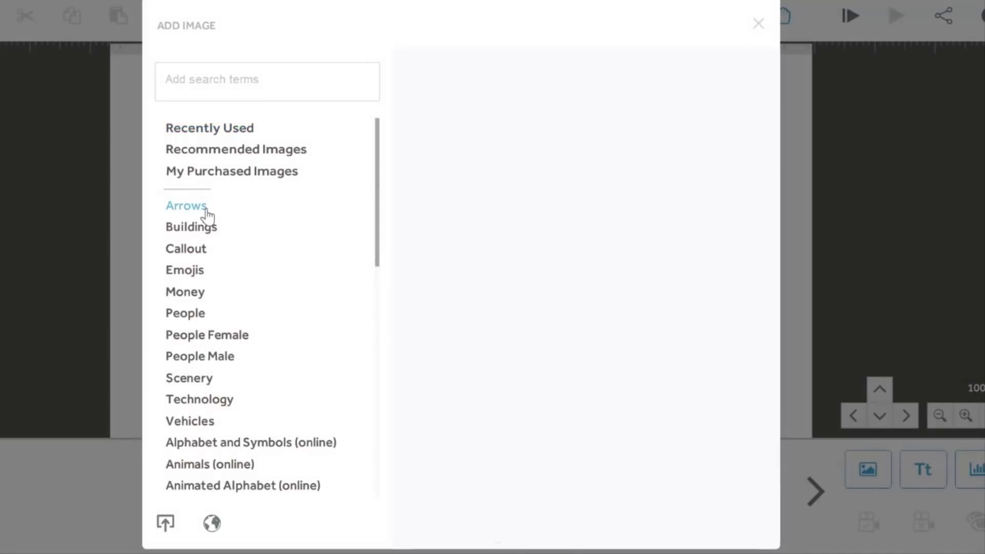
scroll(522, 250, "down", 4)
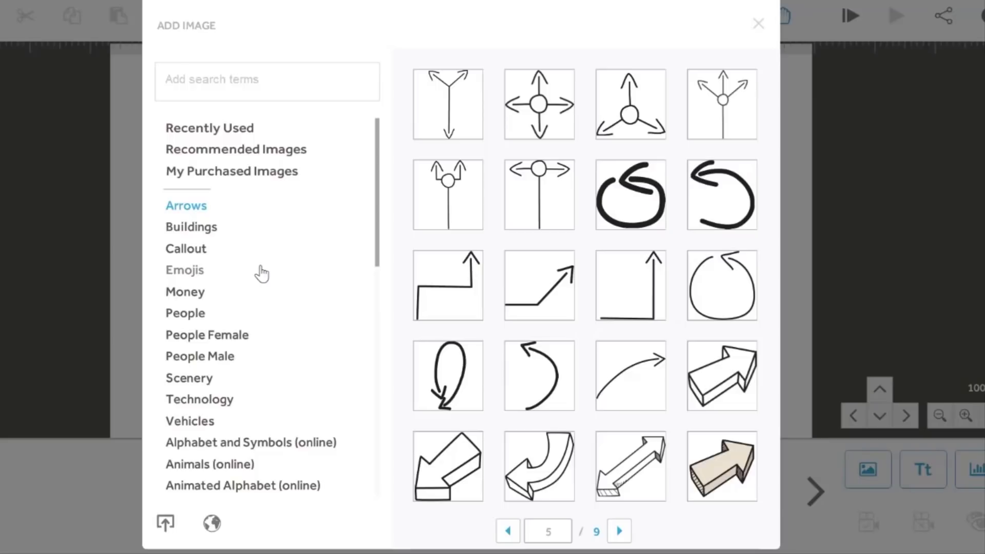
left_click(193, 251)
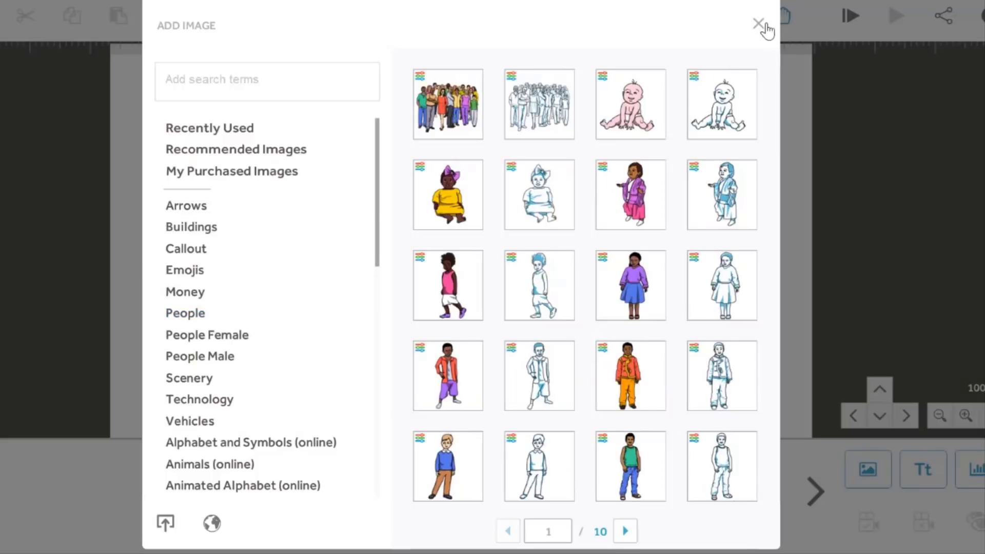
left_click(759, 24)
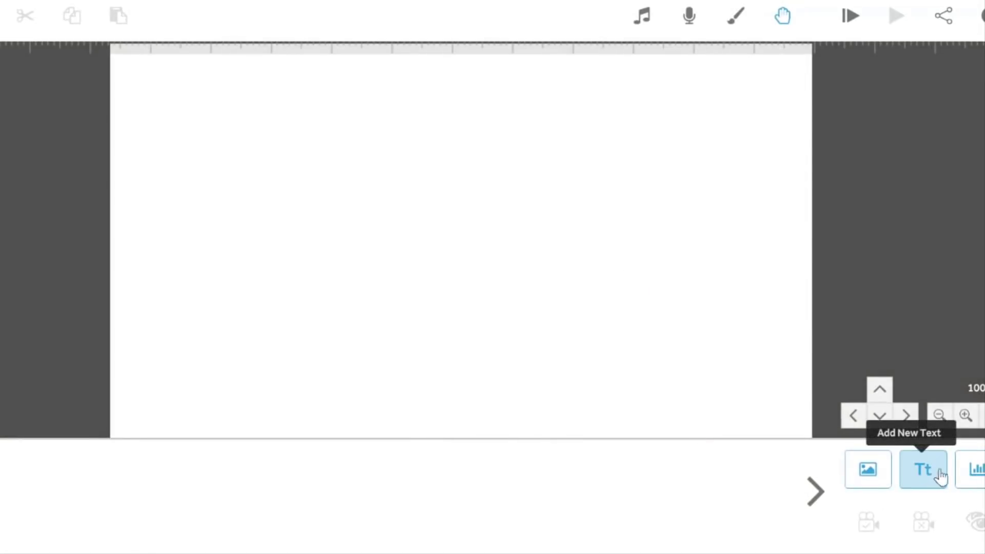
Look over the settings for adding a chart and the library of music tracks.
left_click(970, 479)
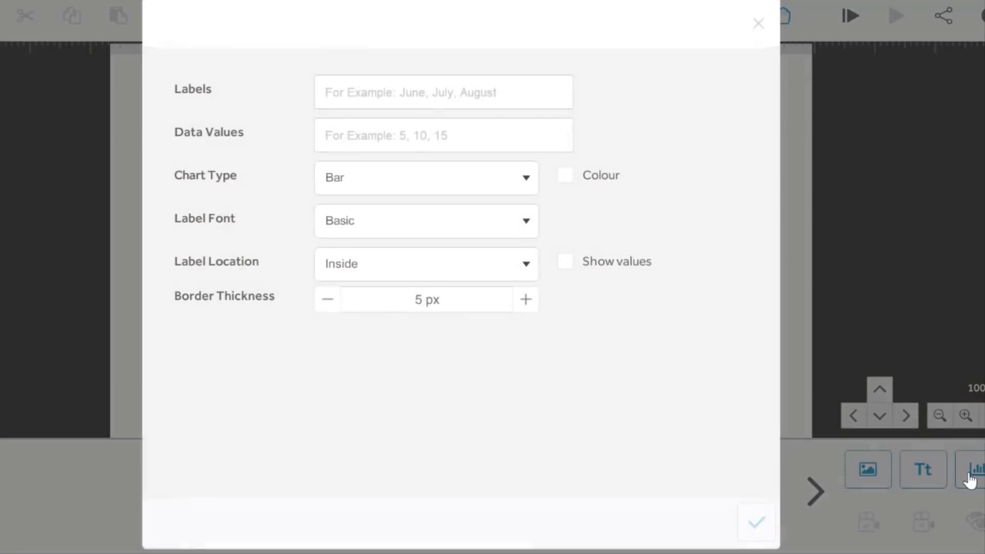
left_click(758, 23)
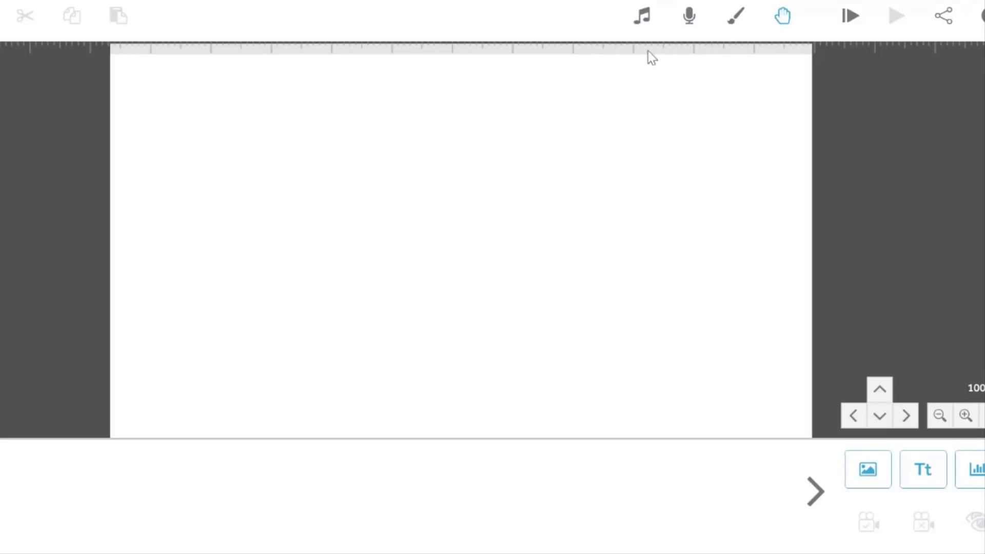
left_click(647, 22)
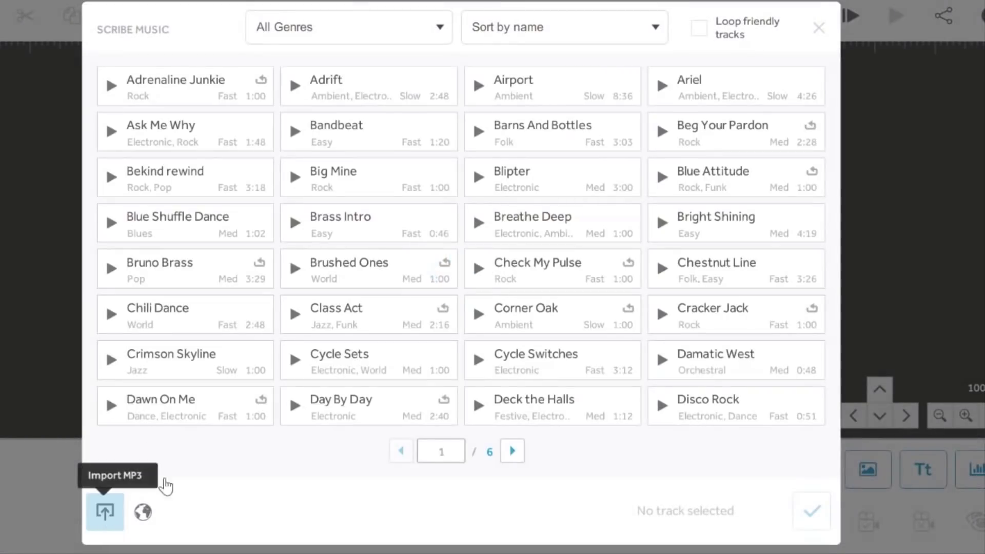
left_click(820, 44)
View the voiceover's microphone, recording and file import options.
left_click(688, 20)
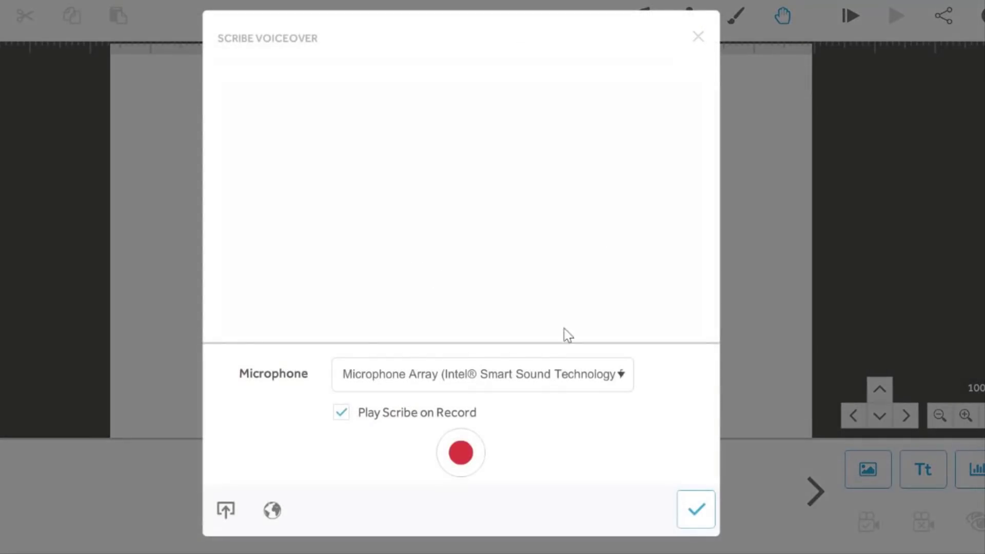
left_click(226, 510)
left_click(704, 39)
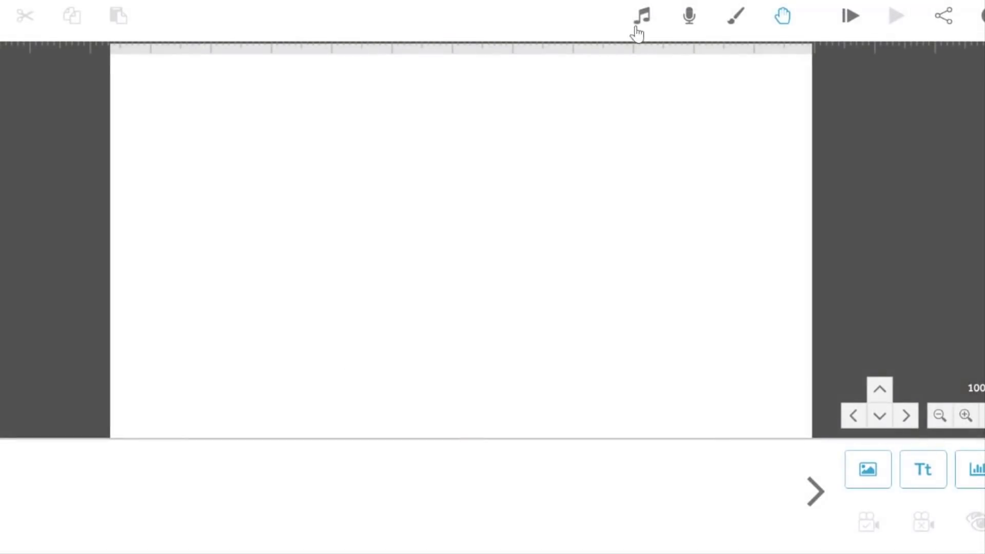
Import the MP3 file Soekarno narasi from the soekarno folder as the scribe's music track.
left_click(641, 24)
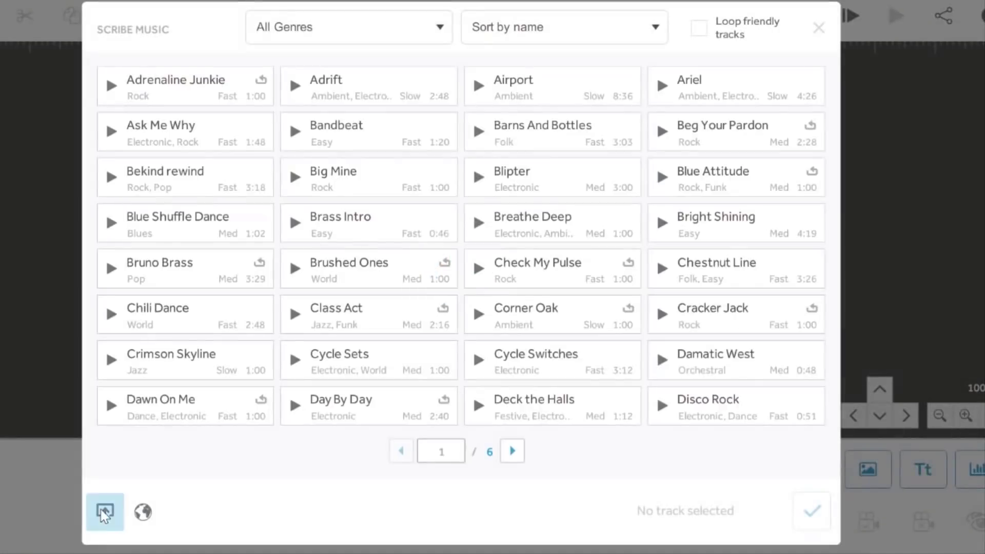
left_click(105, 513)
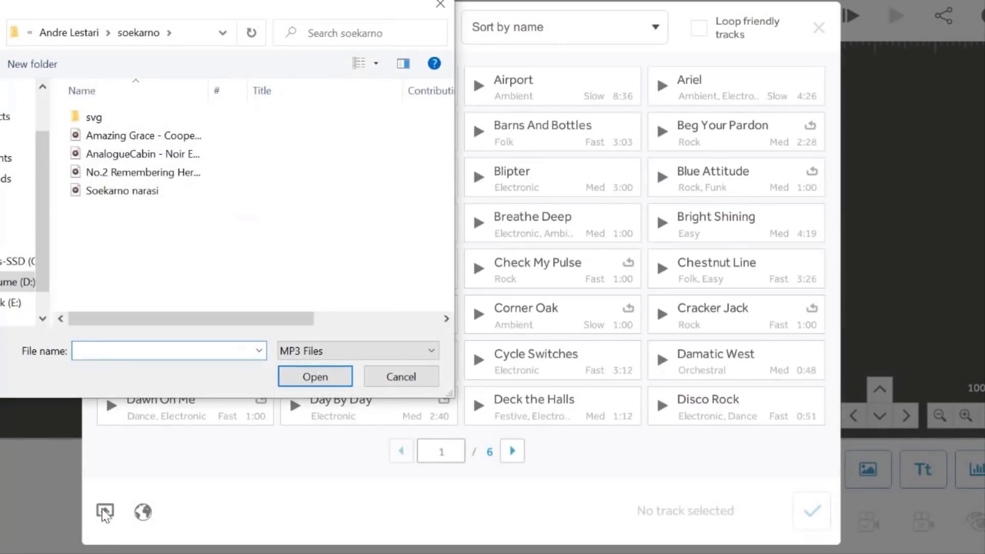
left_click(111, 191)
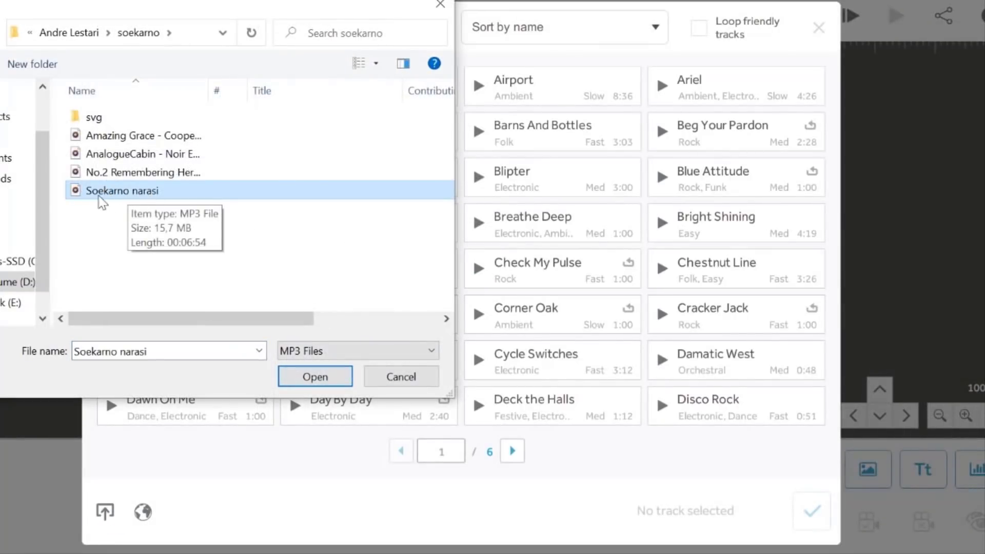
left_click(314, 377)
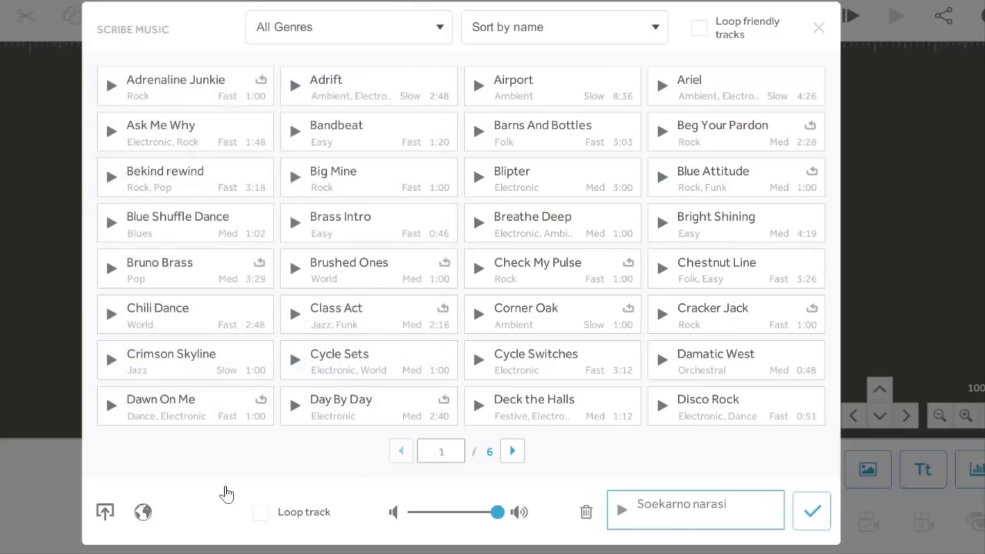
left_click(811, 511)
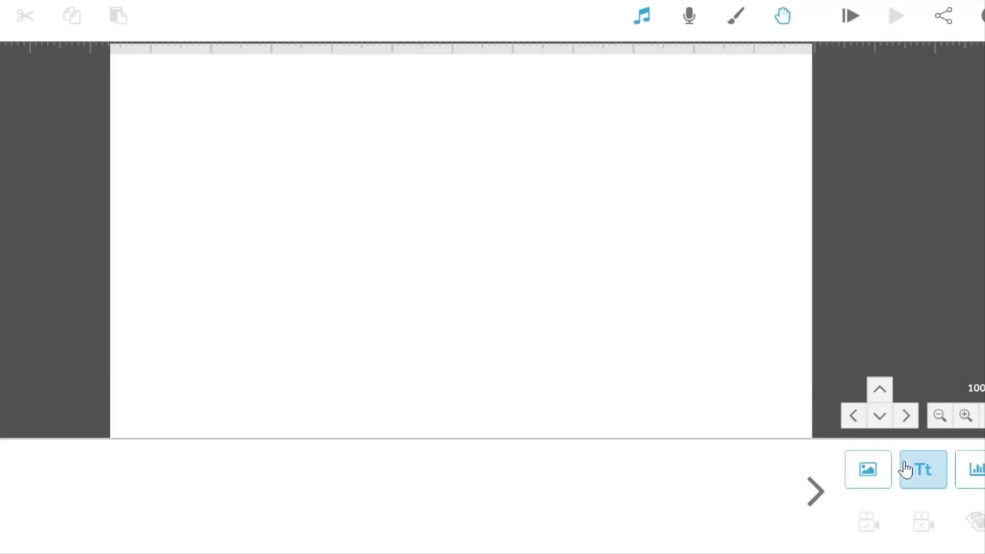
Select the pencil-sketch portrait of Soekarno in uniform from the local files as an image to import.
left_click(857, 468)
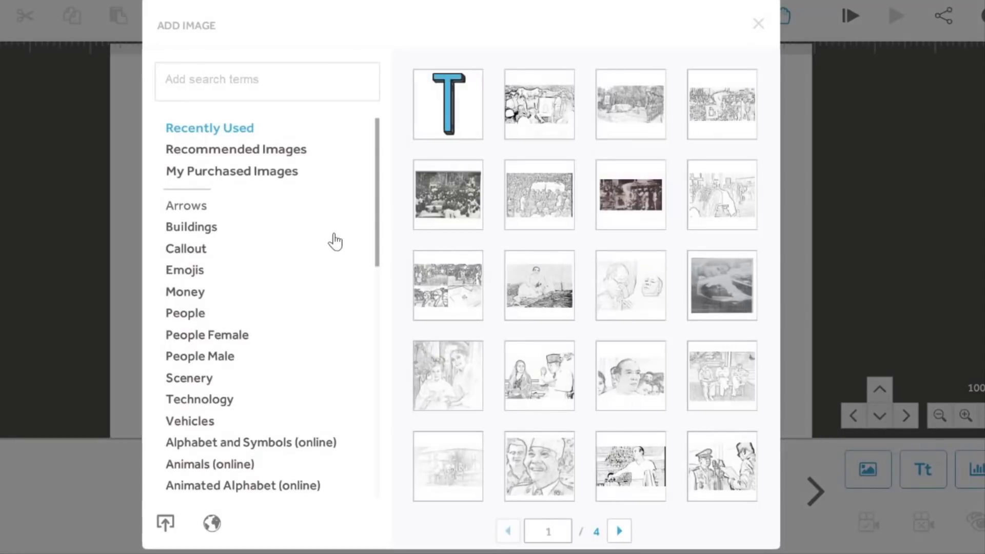
left_click(163, 529)
left_click(204, 260)
left_click(315, 376)
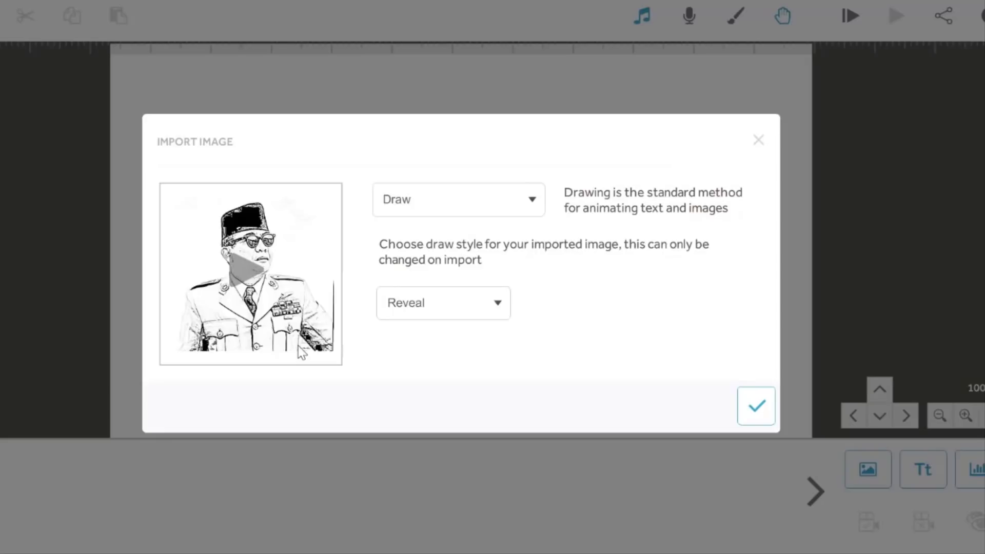
Preview the portrait's drawing animation in the Reveal draw style and in the Sketch draw style.
left_click(448, 306)
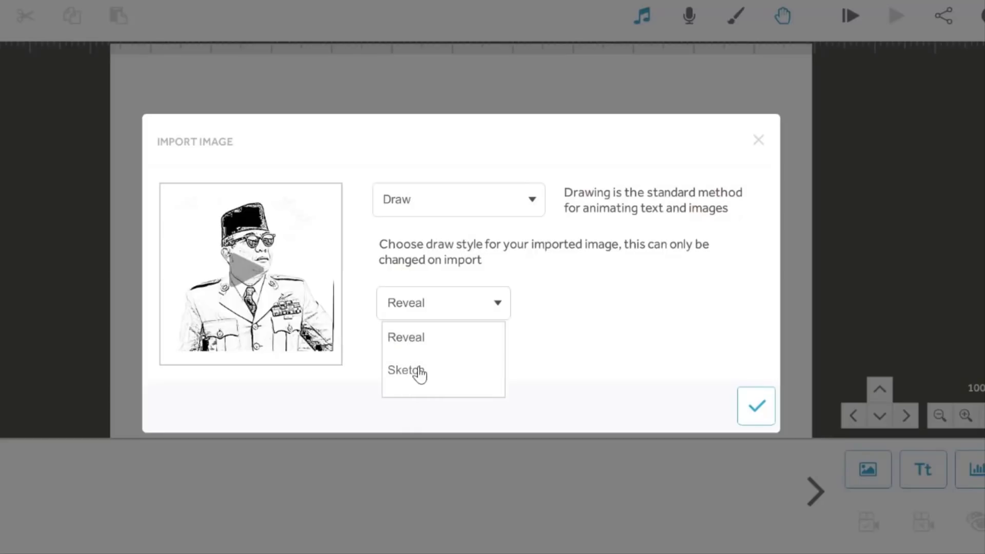
left_click(409, 342)
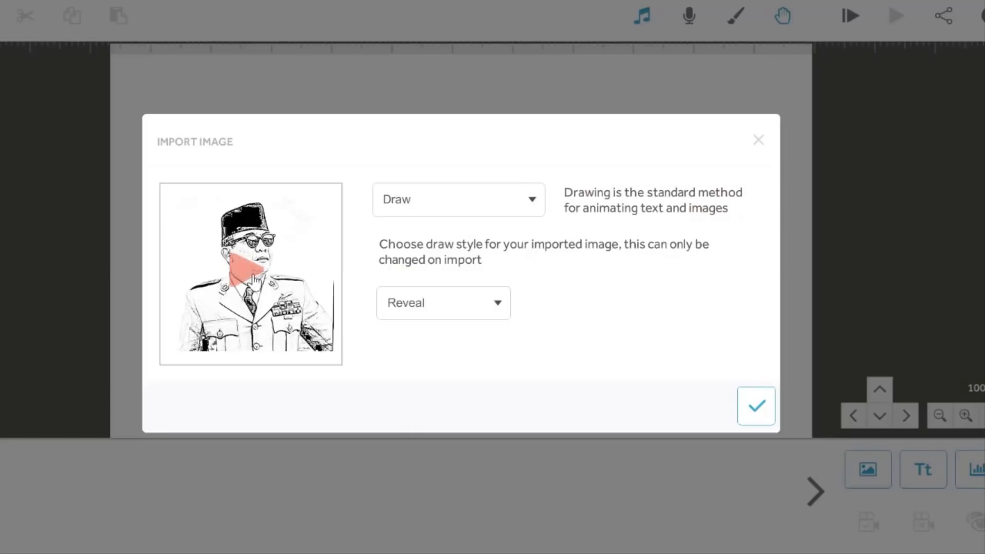
left_click(248, 272)
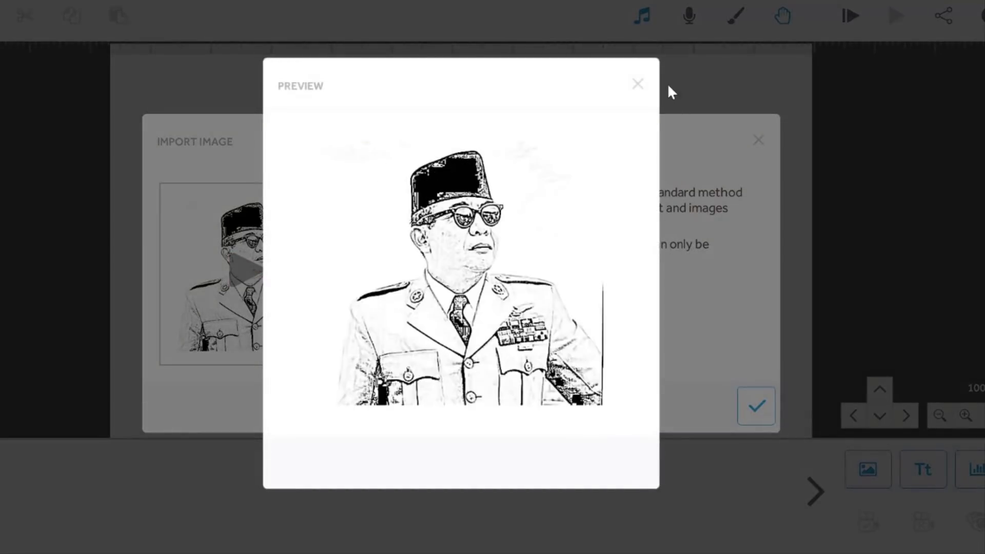
left_click(638, 85)
left_click(446, 310)
left_click(428, 372)
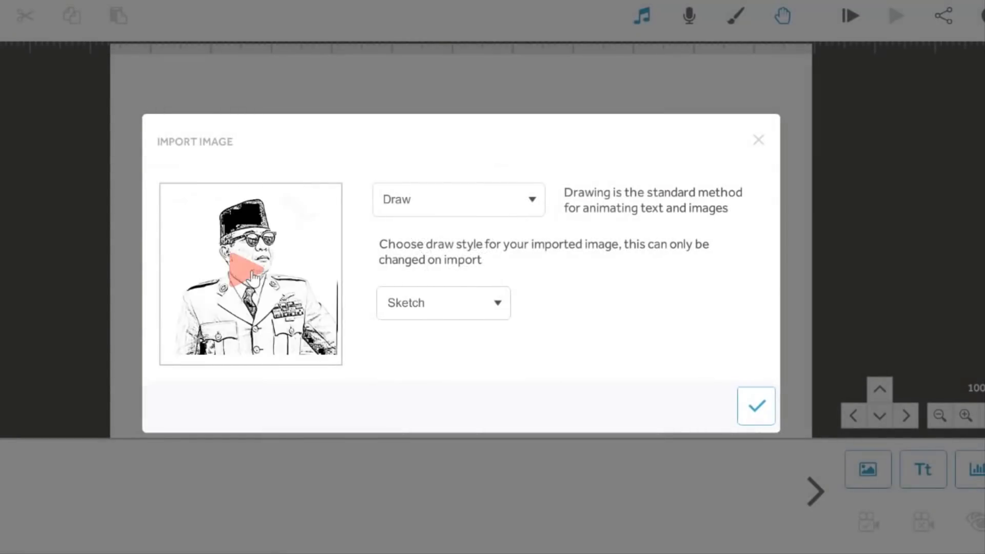
left_click(252, 277)
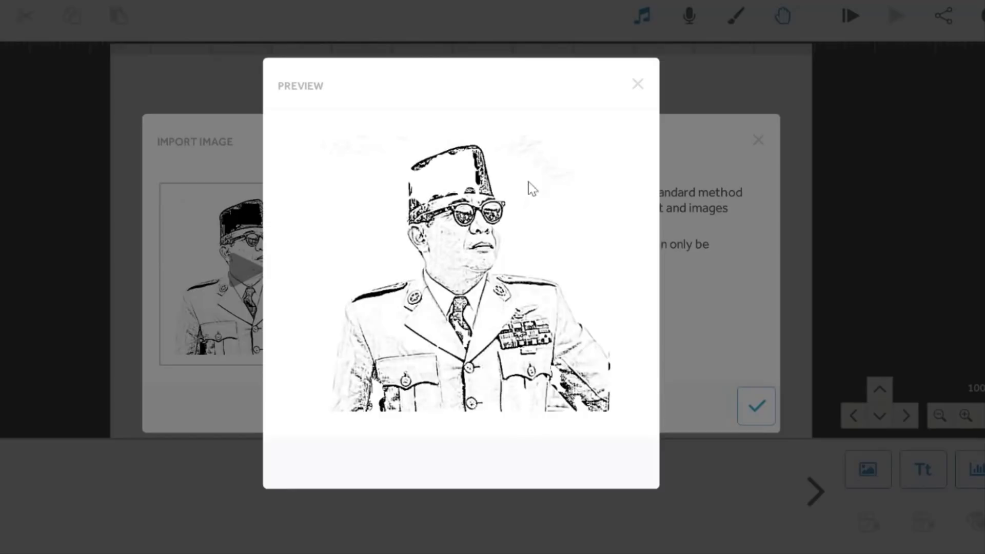
left_click(637, 85)
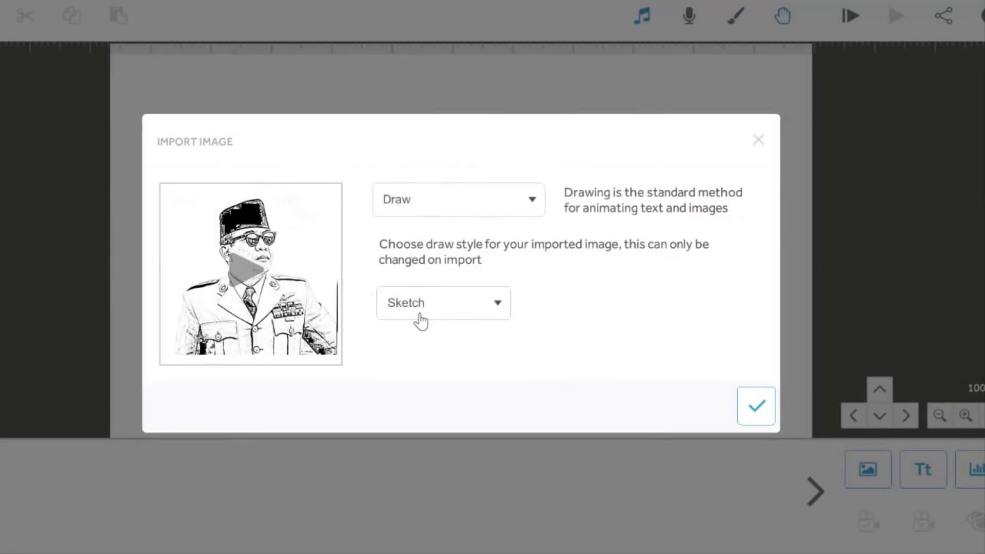
Import the portrait with the Draw animation and the Sketch draw style.
left_click(414, 310)
left_click(417, 339)
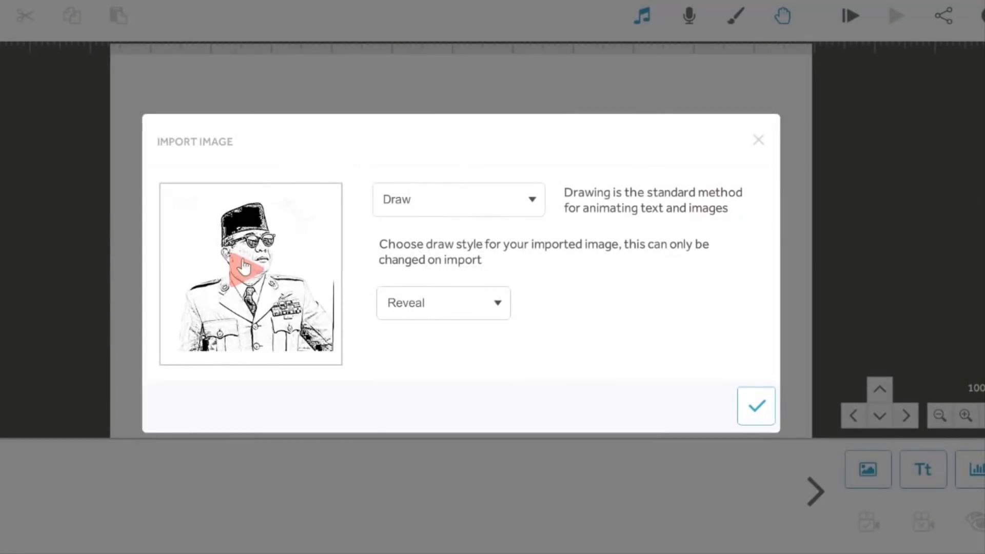
left_click(429, 311)
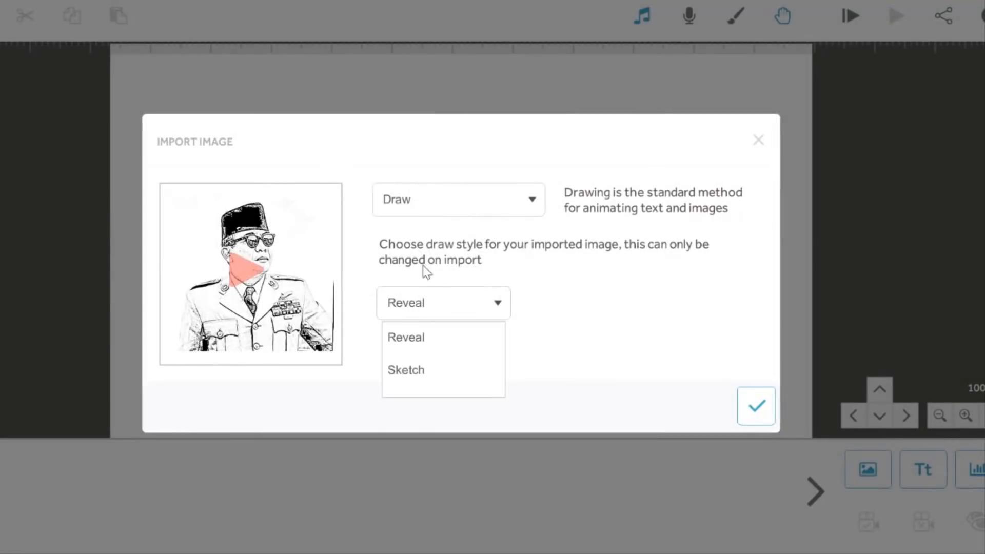
left_click(418, 371)
left_click(433, 205)
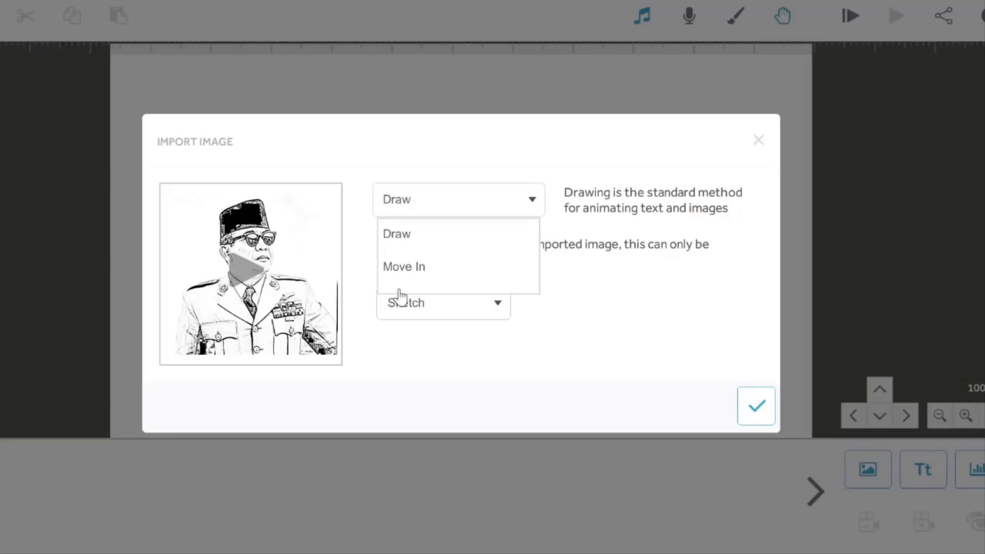
left_click(417, 236)
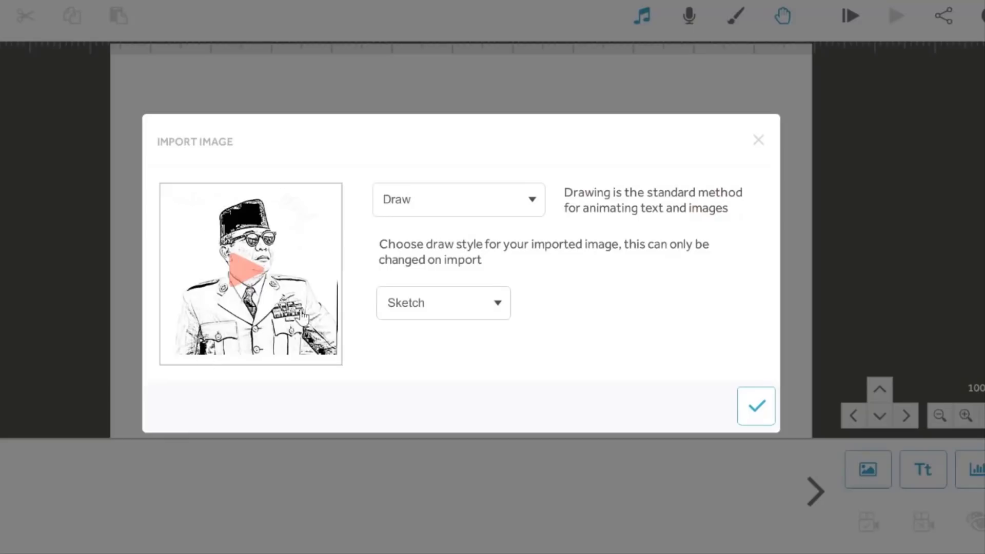
left_click(753, 422)
Move the imported portrait into the upper-left corner of the canvas and deselect it.
mouse_move(469, 220)
left_mouse_down()
mouse_move(276, 180)
mouse_move(353, 204)
mouse_move(281, 177)
mouse_move(461, 217)
left_mouse_up()
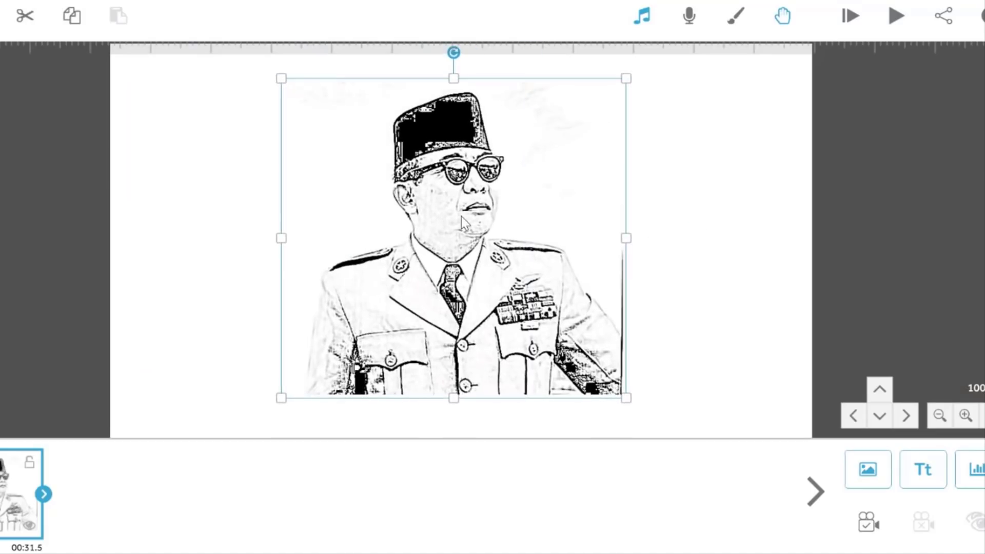
mouse_move(493, 258)
left_mouse_down()
mouse_move(353, 213)
mouse_move(283, 213)
mouse_move(324, 215)
mouse_move(308, 206)
left_mouse_up()
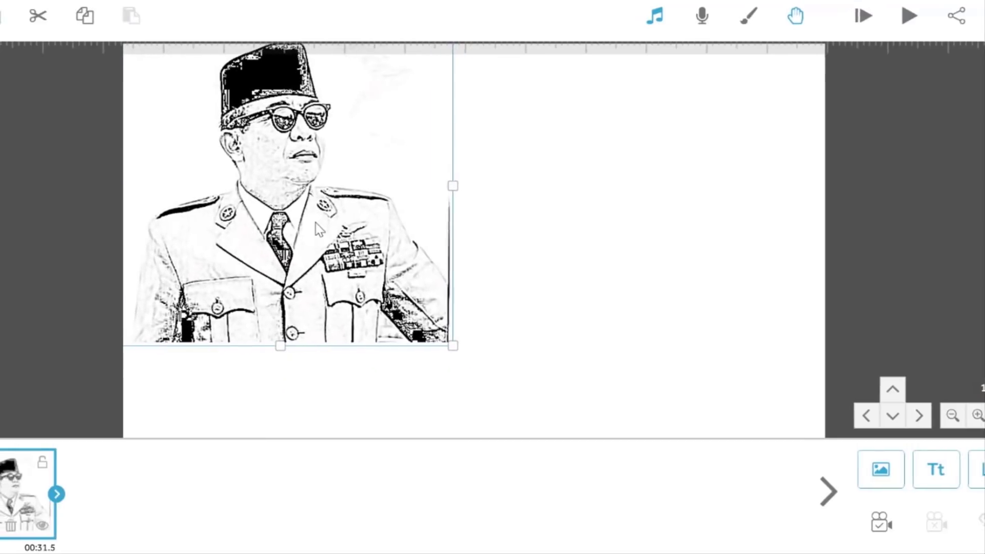
left_click(517, 165)
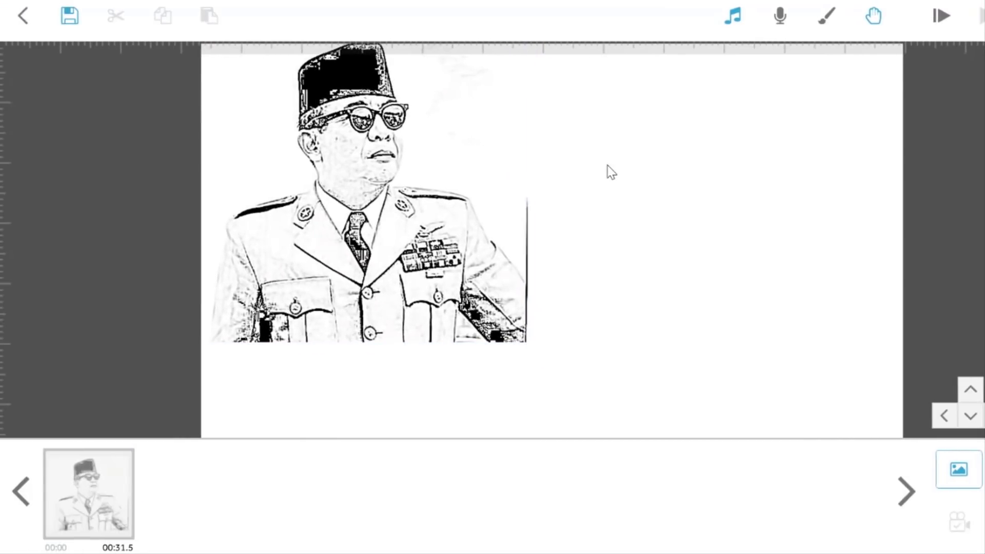
Hide the portrait element on the canvas and show it again.
left_click(422, 197)
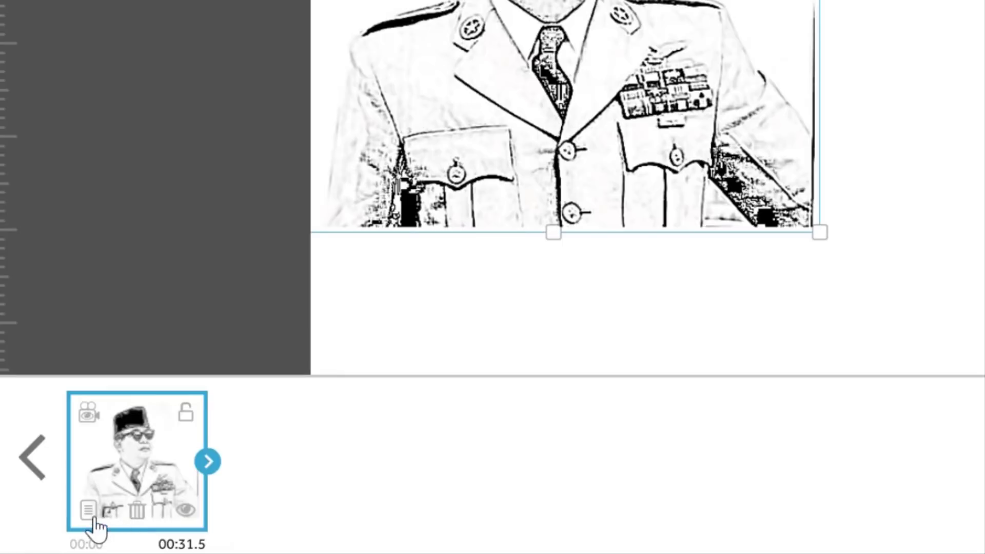
left_click(186, 509)
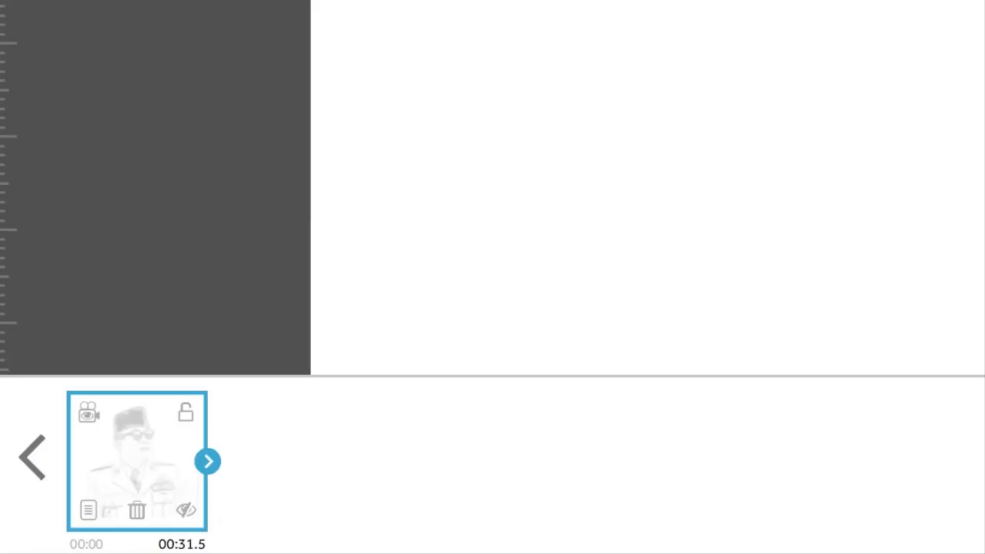
left_click(188, 509)
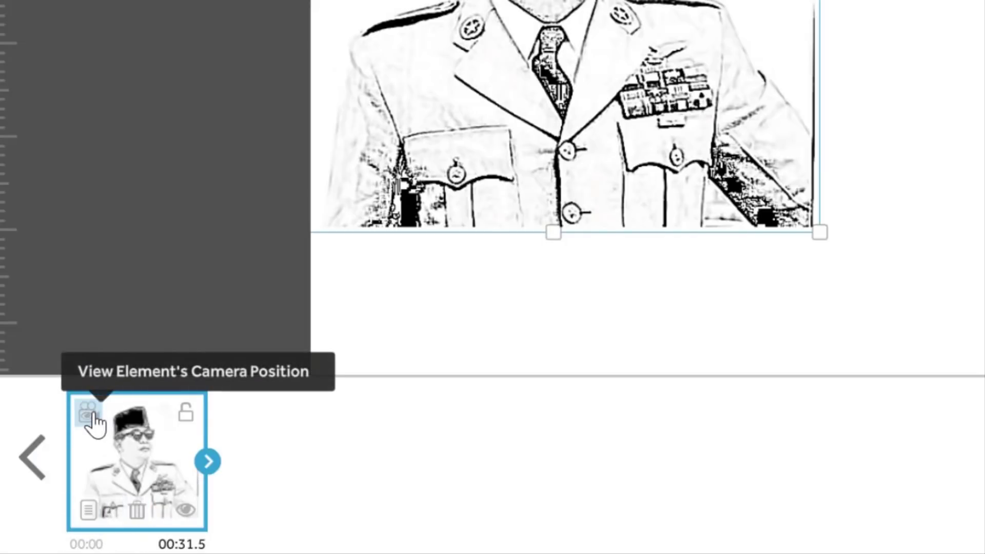
Pan the canvas away from the portrait and return to the element's saved camera position.
left_click_drag(636, 307, 255, 298)
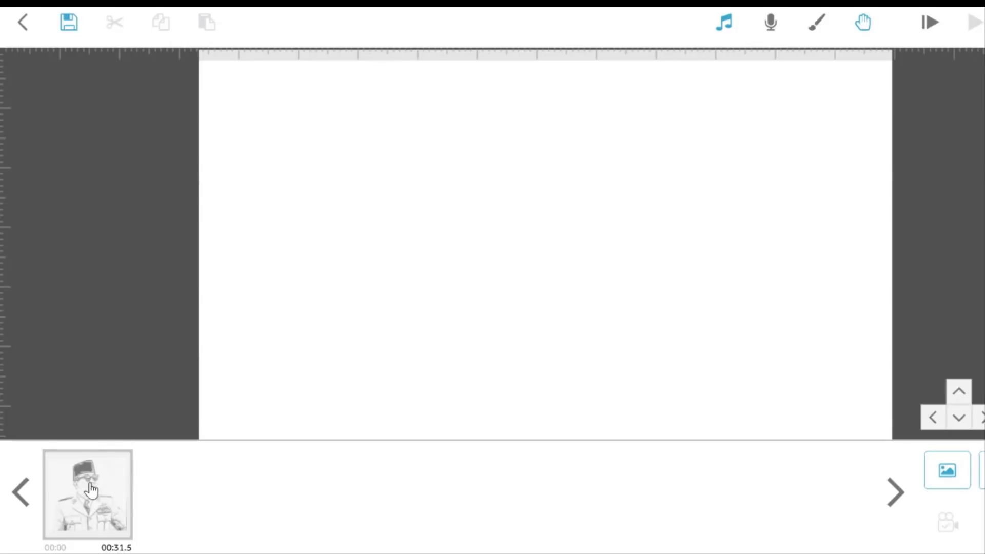
left_click(77, 511)
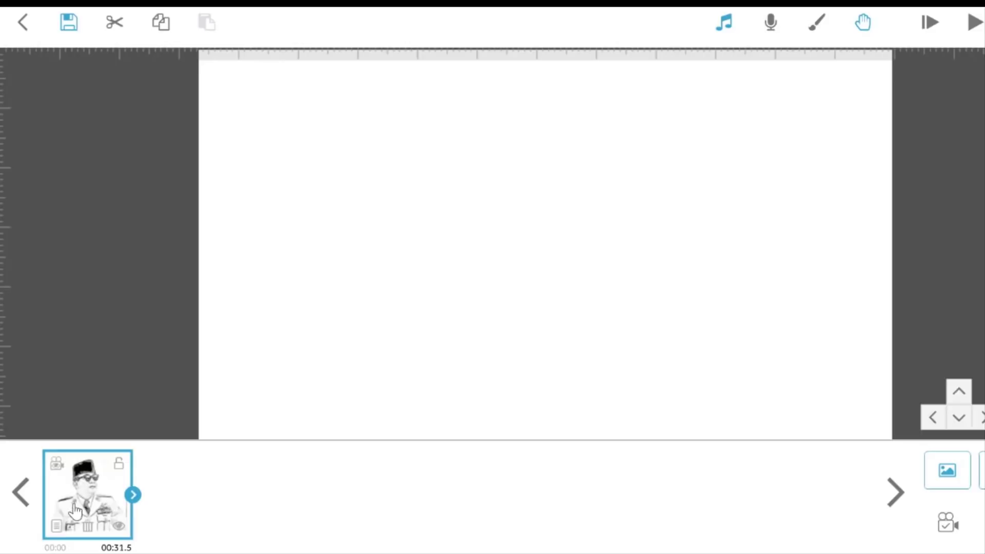
left_click(56, 467)
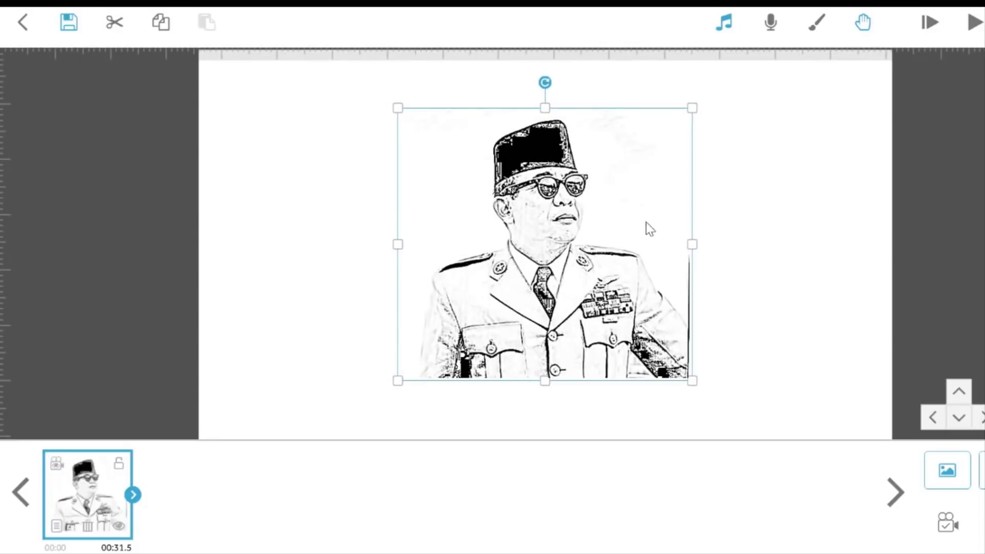
Move the portrait to the canvas's upper-left corner, back to the middle, and slightly left of centre.
left_click(747, 235)
mouse_move(558, 257)
left_mouse_down()
mouse_move(341, 248)
mouse_move(333, 180)
left_mouse_up()
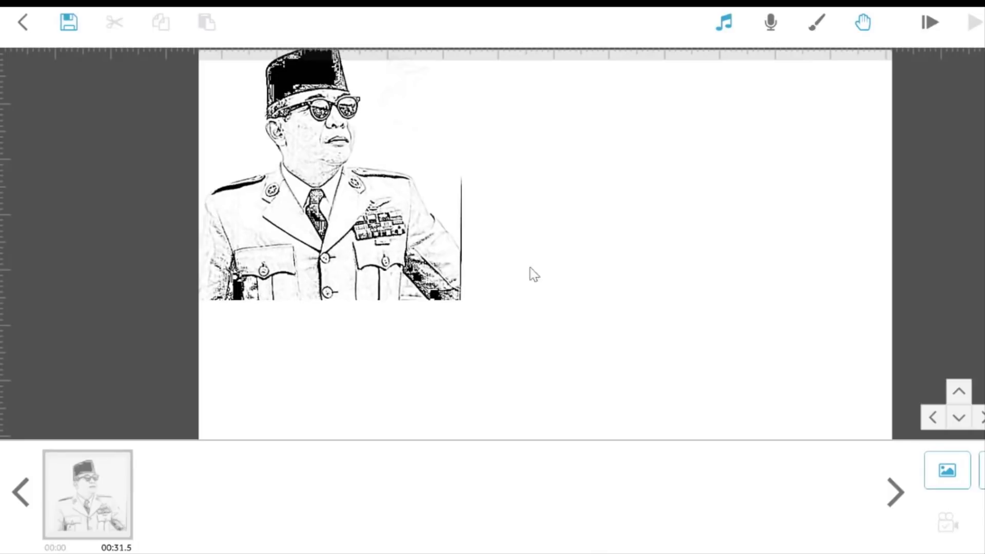
mouse_move(367, 213)
left_mouse_down()
mouse_move(575, 305)
mouse_move(580, 299)
left_mouse_up()
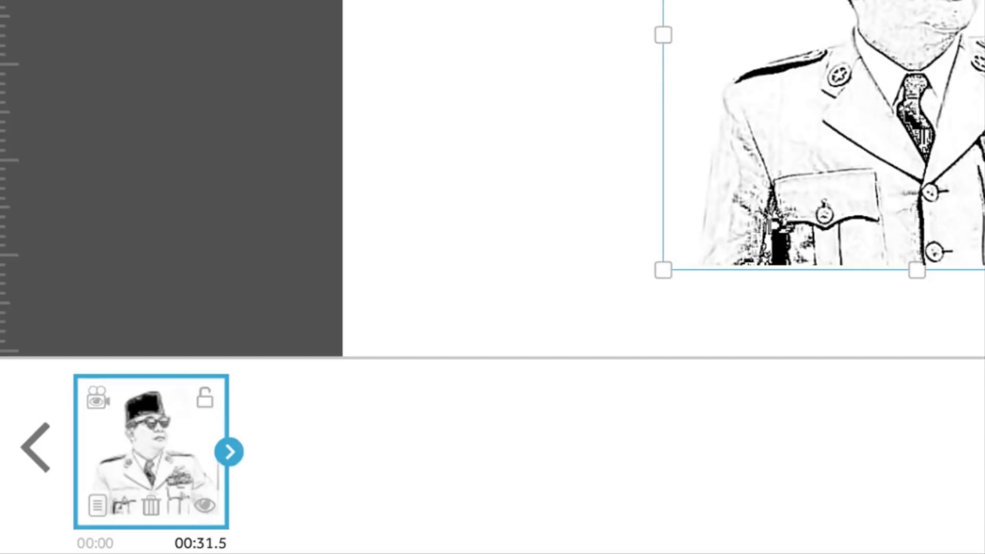
left_click_drag(984, 87, 780, 50)
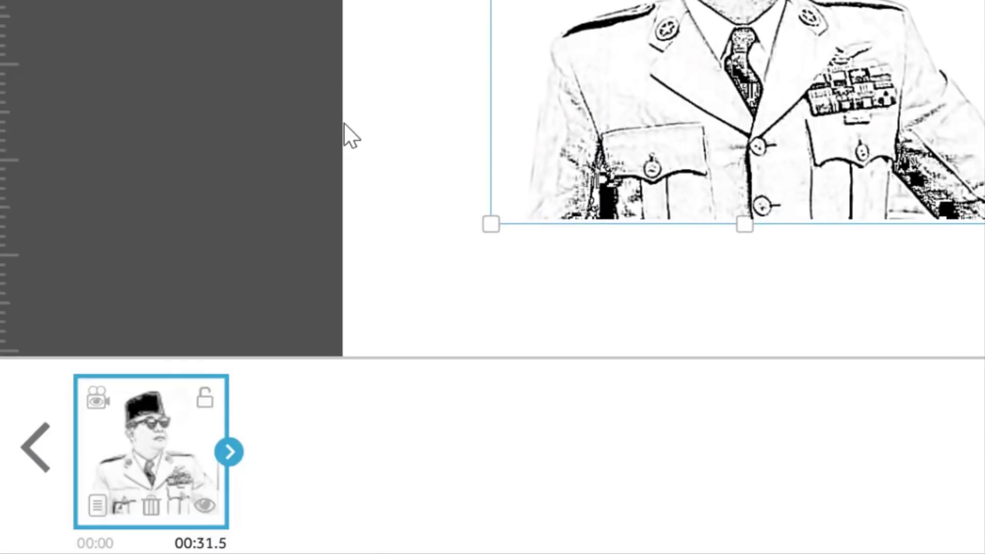
Open the portrait's image properties and preview its drawing animation.
left_click(98, 505)
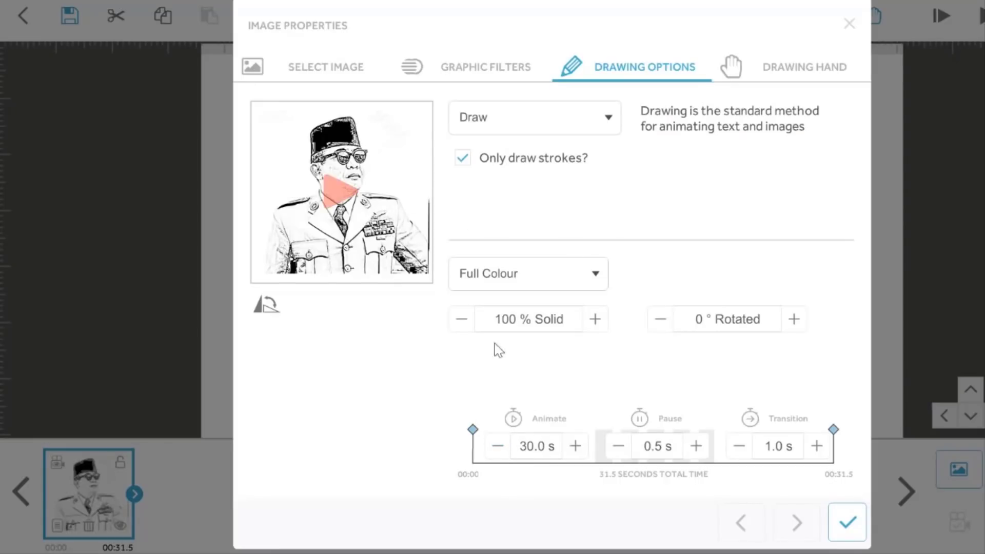
left_click(353, 195)
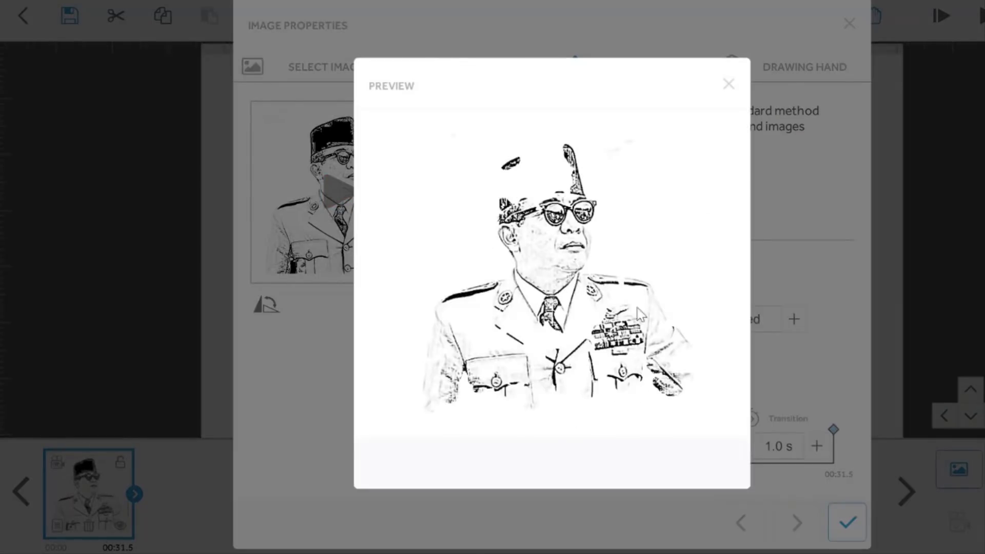
left_click(728, 85)
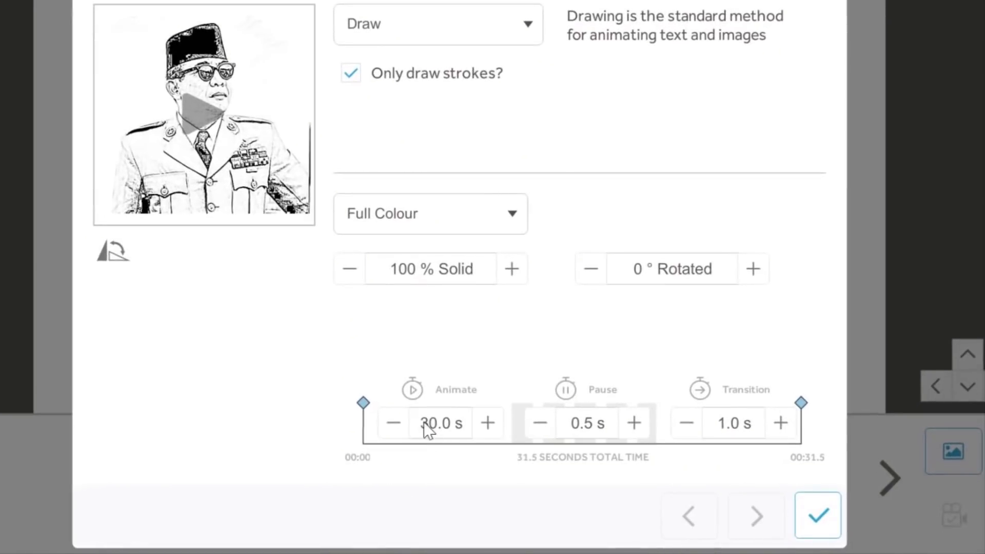
Set the portrait's animate time to 5 seconds and preview the drawing animation.
left_click(513, 445)
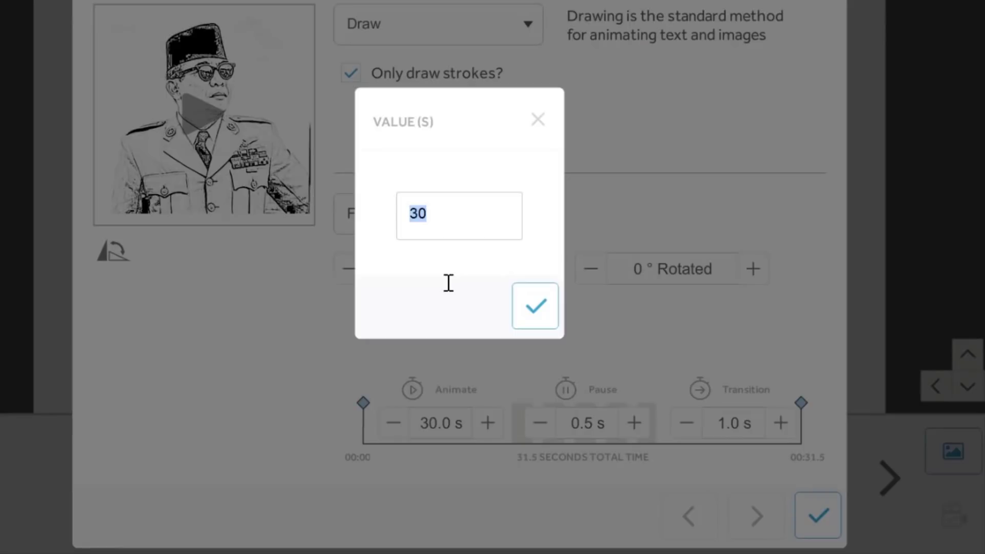
type("5")
left_click(553, 307)
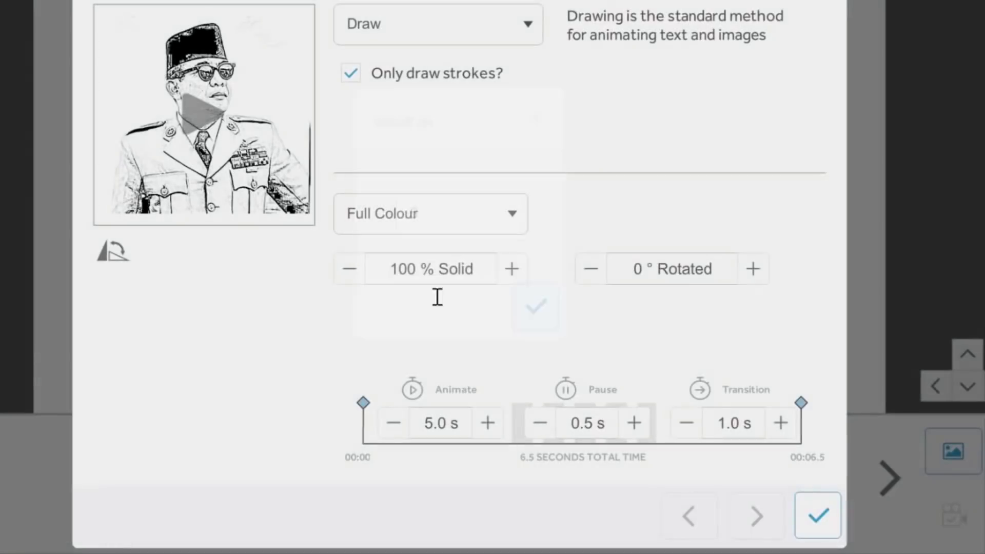
left_click(207, 117)
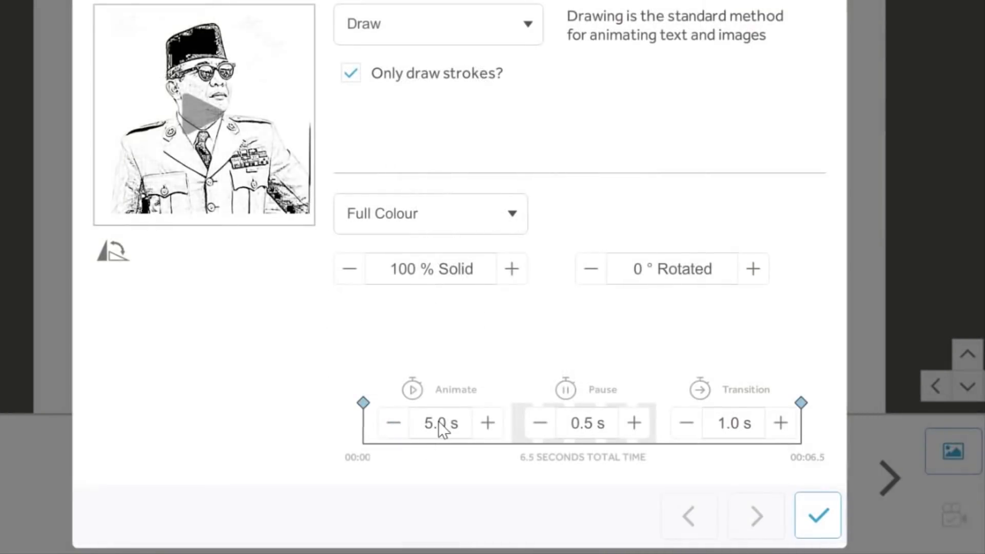
Set the portrait's animate time to 30 seconds and its transition time to 0.5 seconds, and apply the properties.
left_click(438, 420)
type("30")
left_click(537, 305)
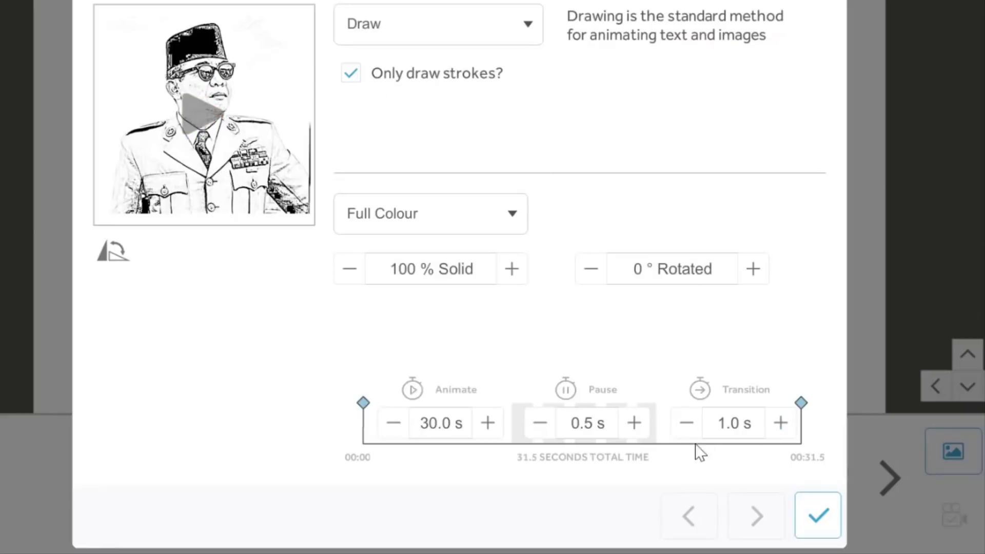
left_click(687, 424)
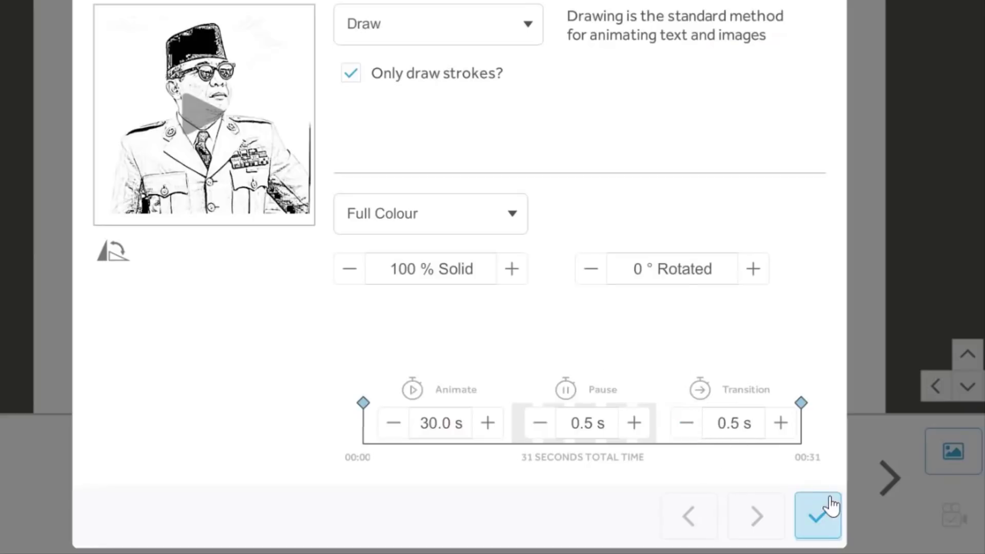
left_click(821, 529)
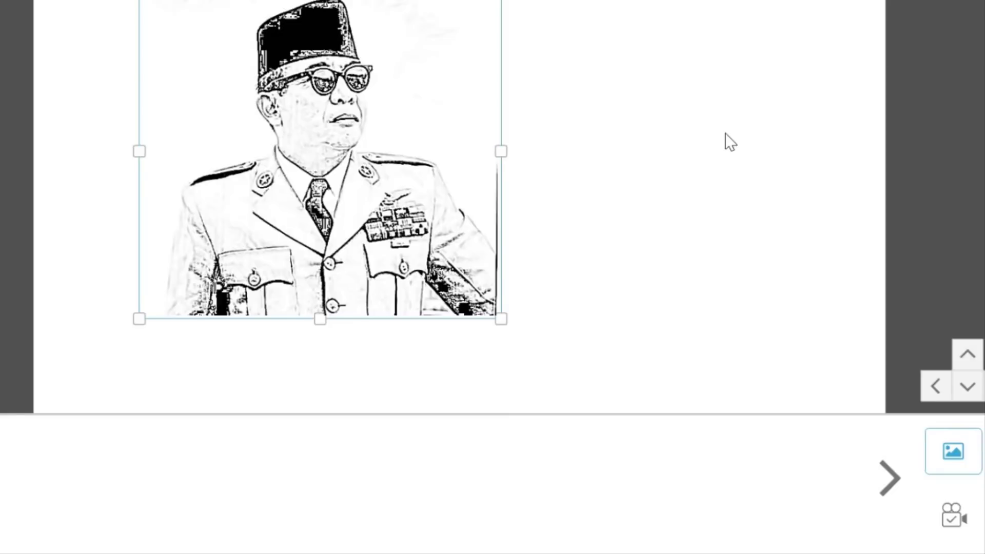
Move the portrait into the upper-left corner of the canvas.
left_click(510, 191)
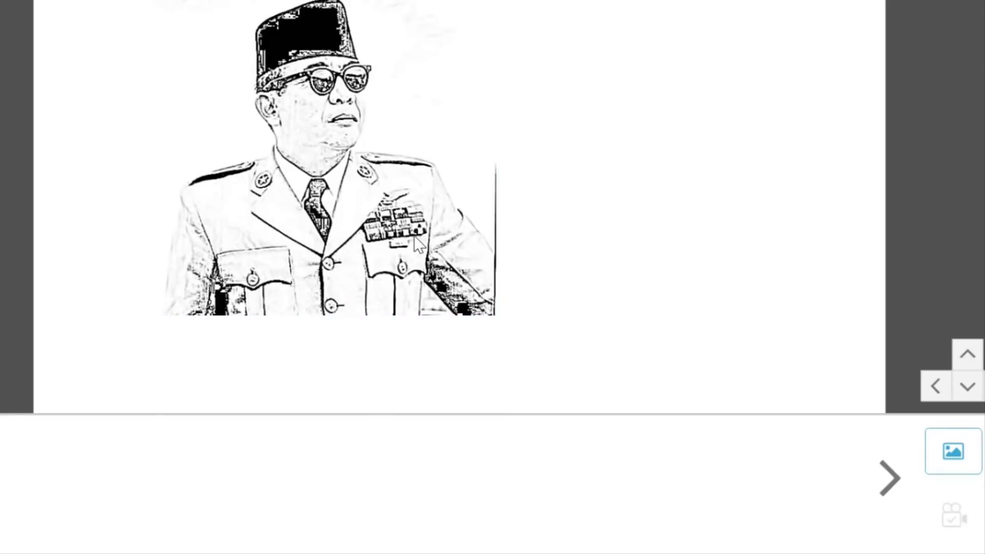
left_click(196, 112)
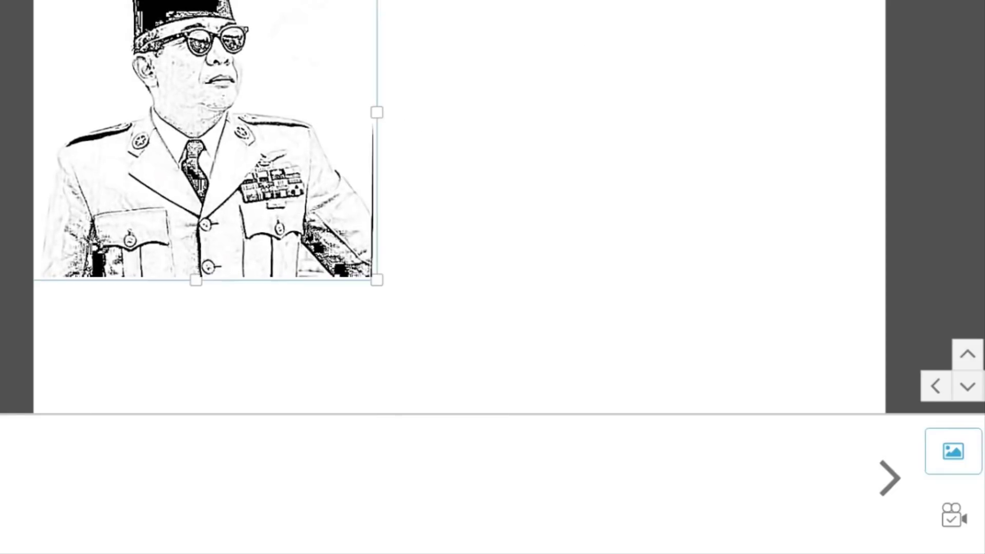
Review the drawing hand choices in the portrait's properties and in the scribe-wide hand settings.
double_click(319, 214)
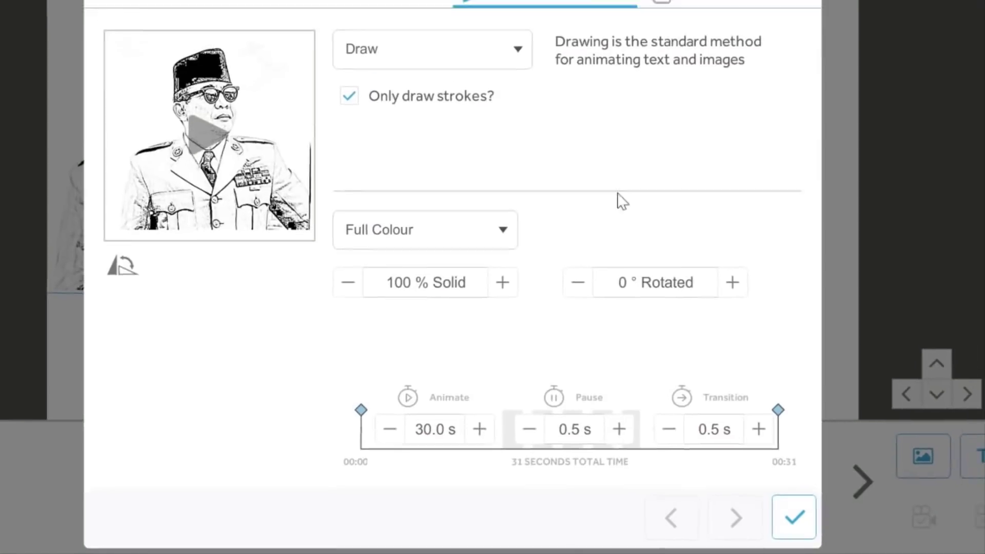
left_click(646, 73)
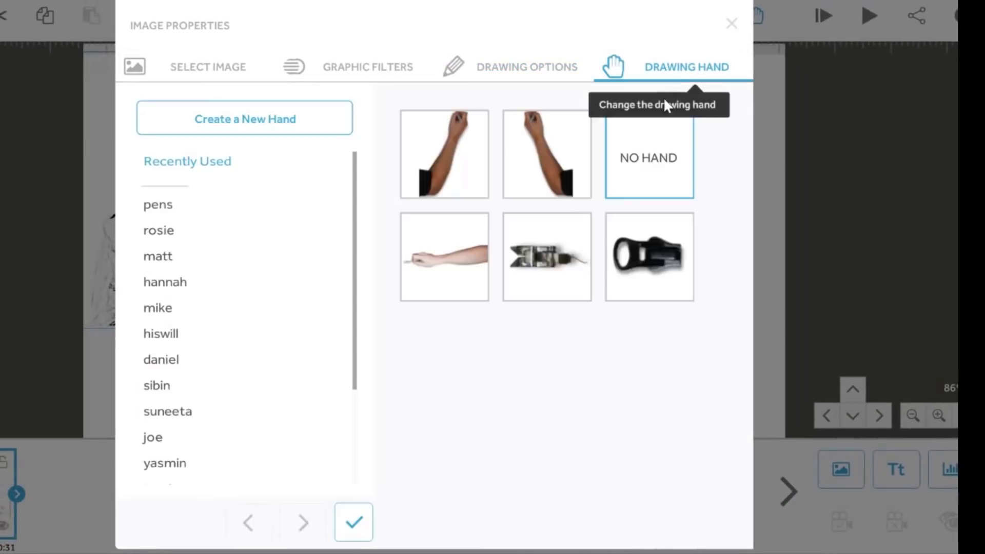
left_click(730, 26)
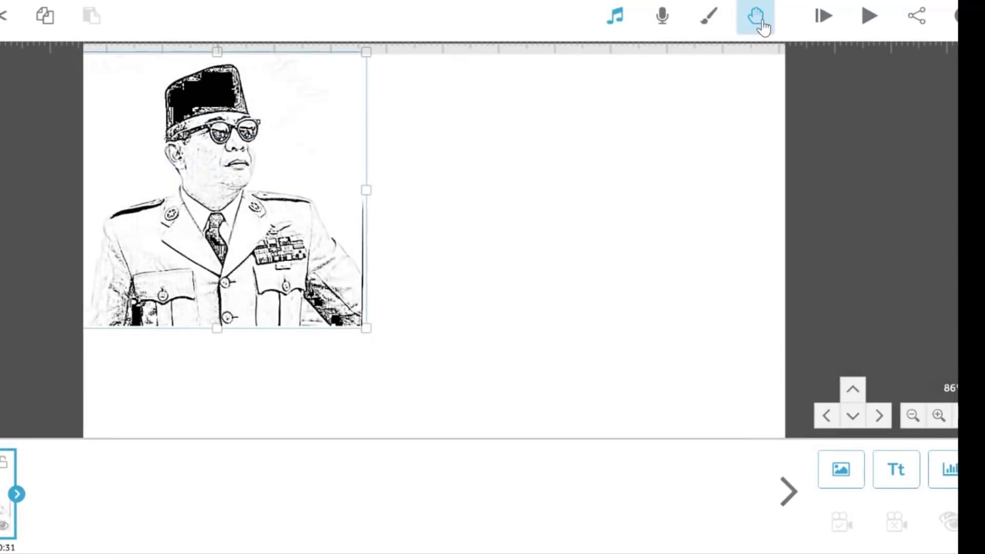
left_click(758, 20)
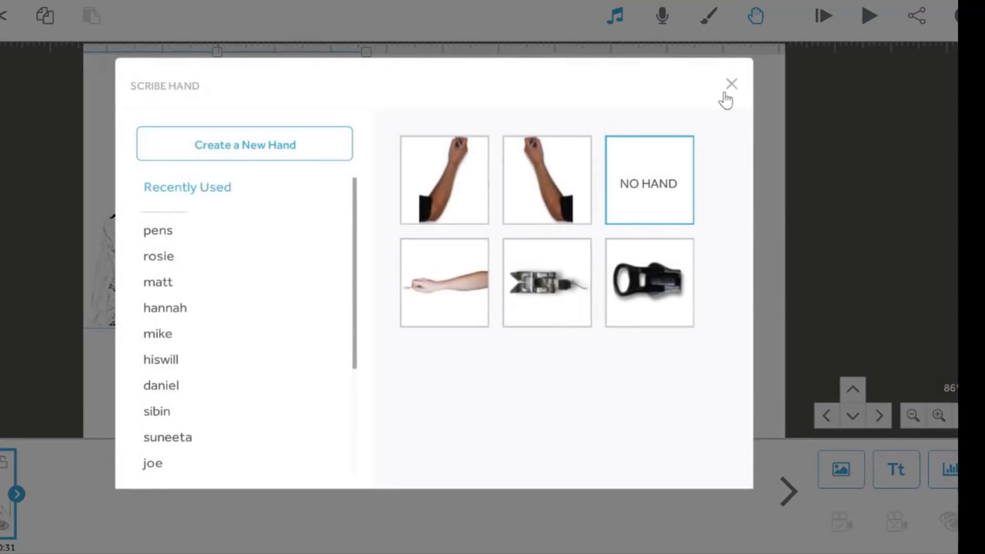
left_click(732, 86)
Reopen the portrait's properties and review its drawing hand choices and available animation types.
double_click(267, 185)
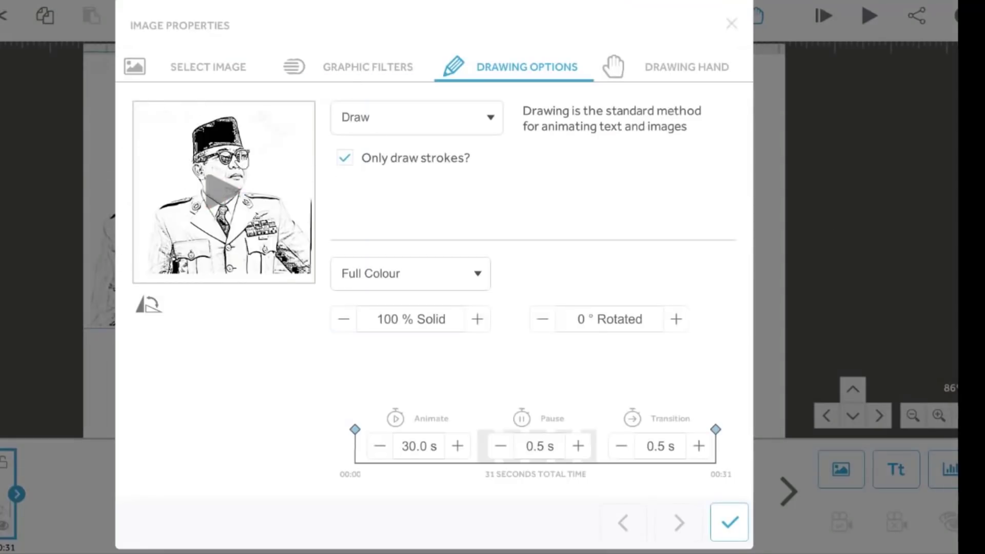
left_click(680, 69)
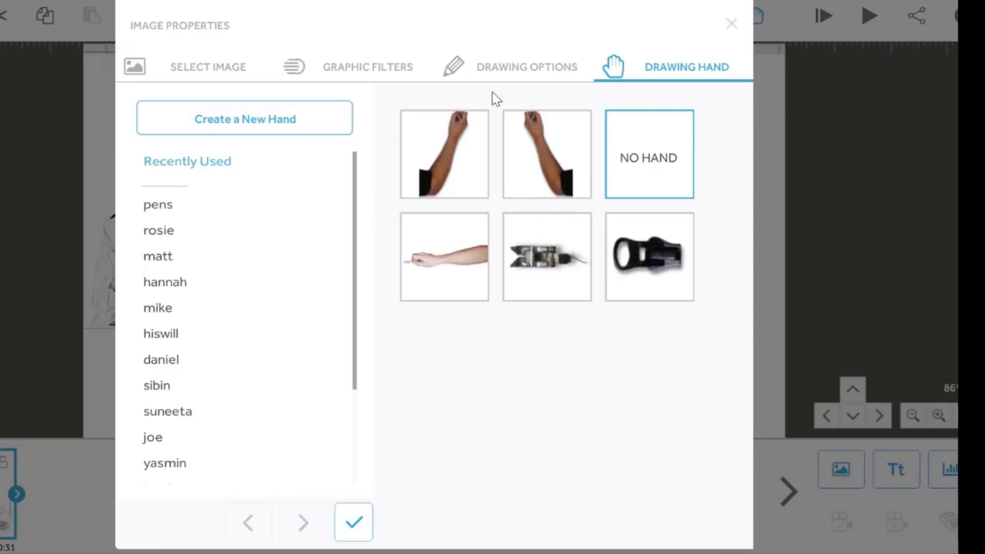
left_click(556, 76)
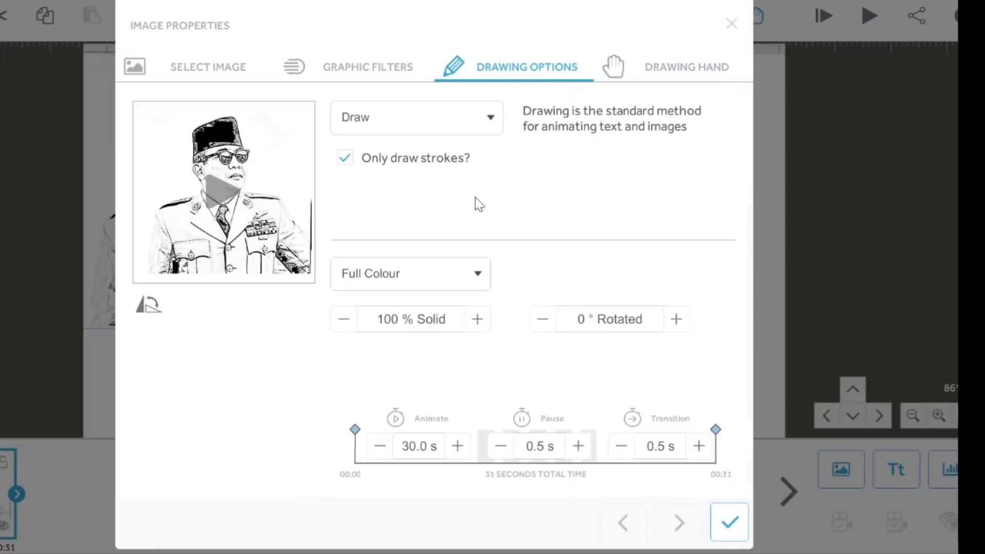
left_click(437, 126)
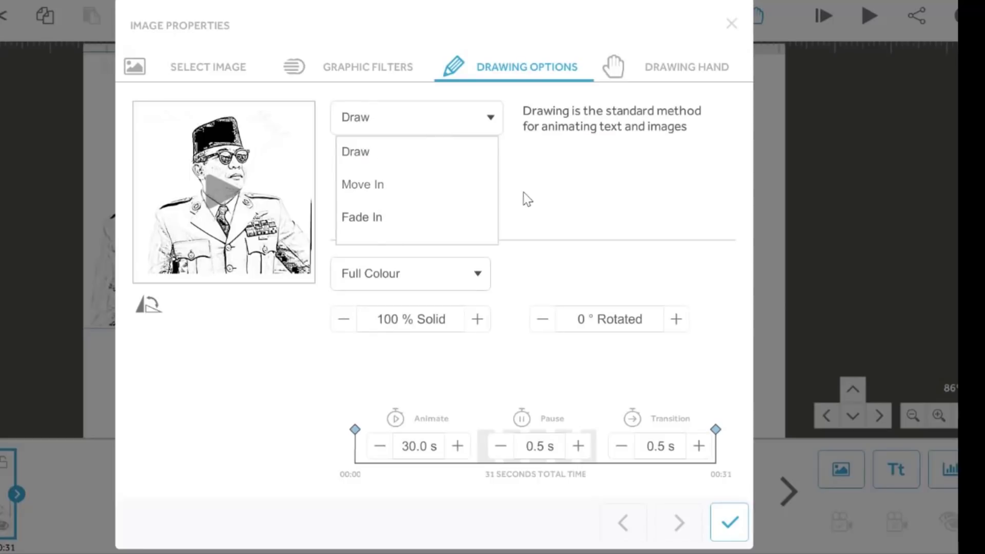
left_click(541, 198)
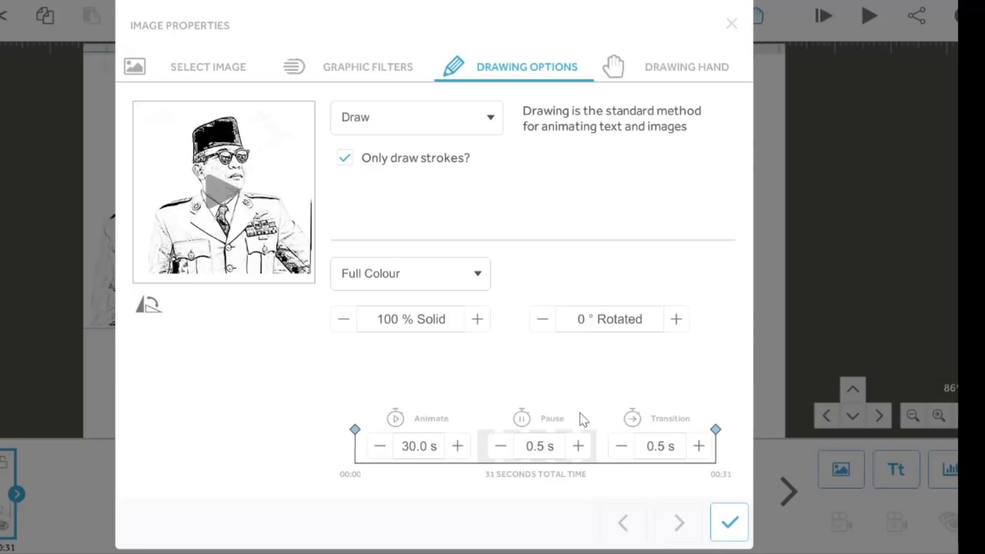
Try the Drop Shadow graphic filter on the portrait and switch it off again.
left_click(367, 74)
left_click(241, 306)
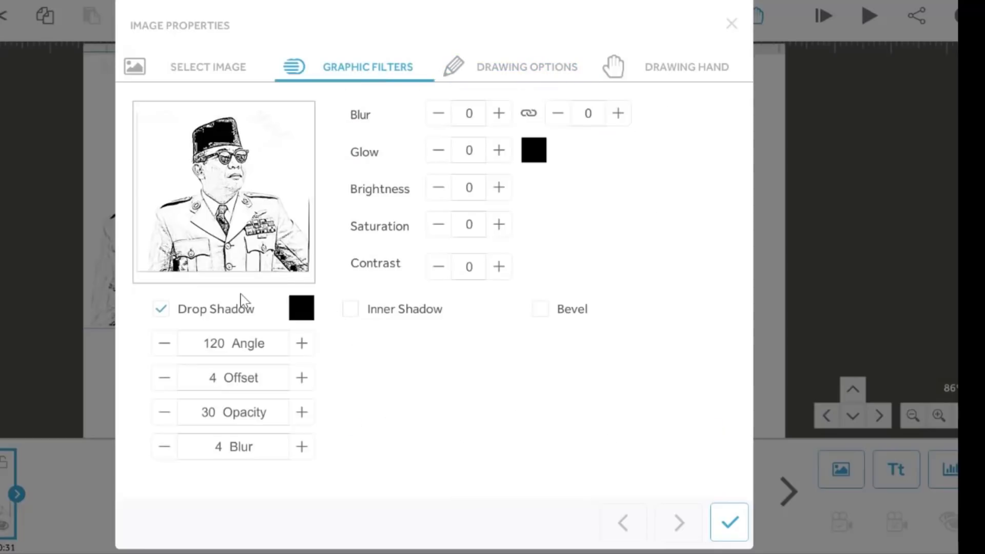
left_click(161, 310)
left_click(160, 310)
left_click(162, 310)
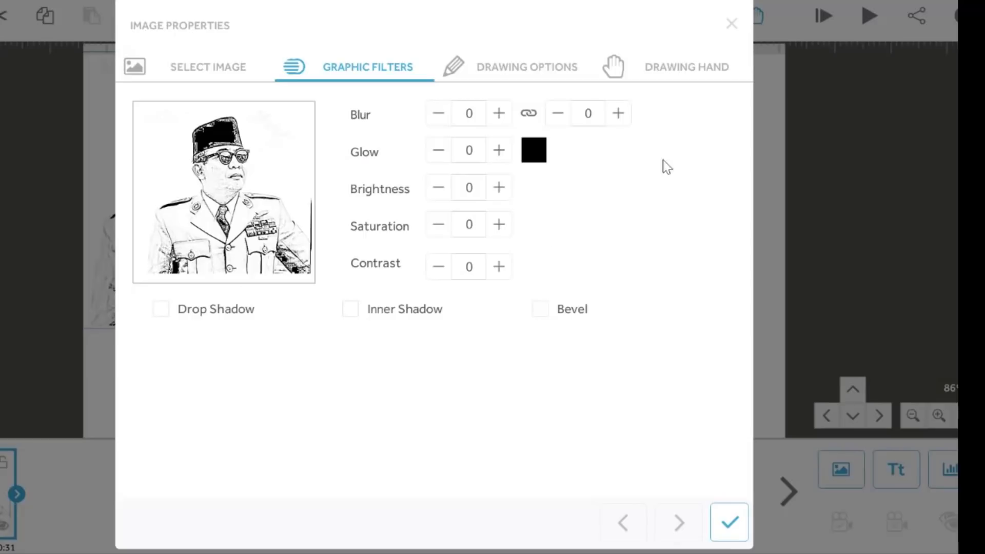
Browse the image library categories and view the People Male images.
left_click(205, 66)
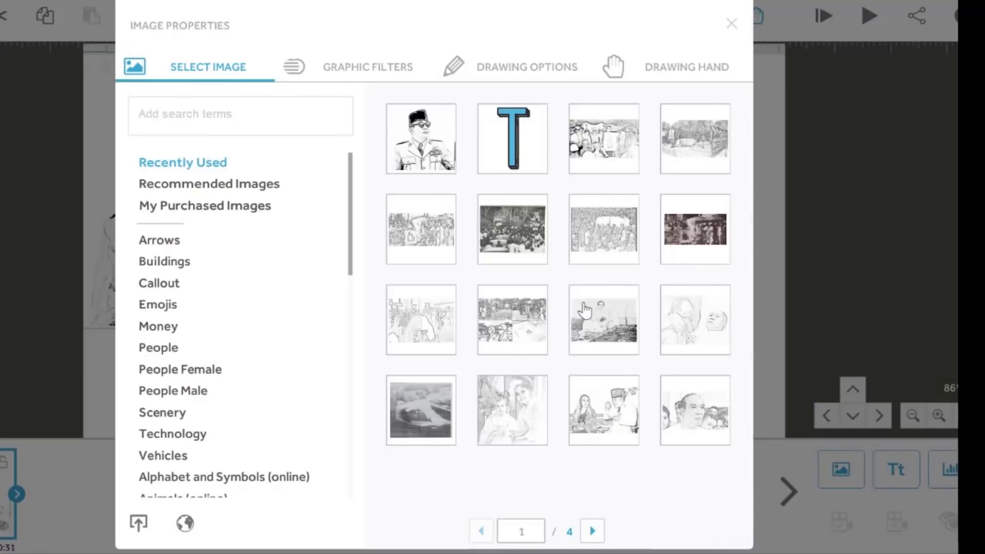
scroll(199, 344, "down", 4)
scroll(205, 367, "up", 3)
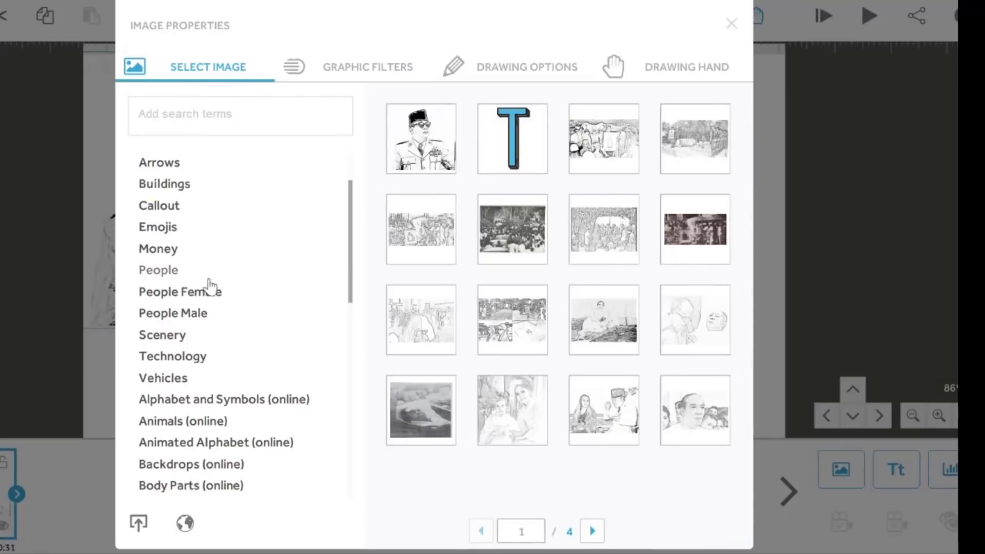
scroll(183, 308, "down", 2)
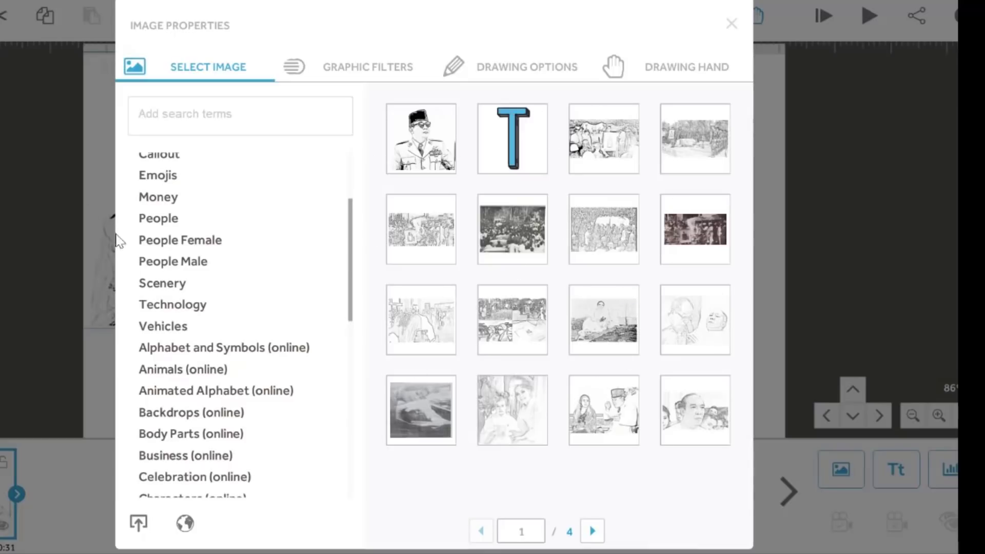
left_click(181, 266)
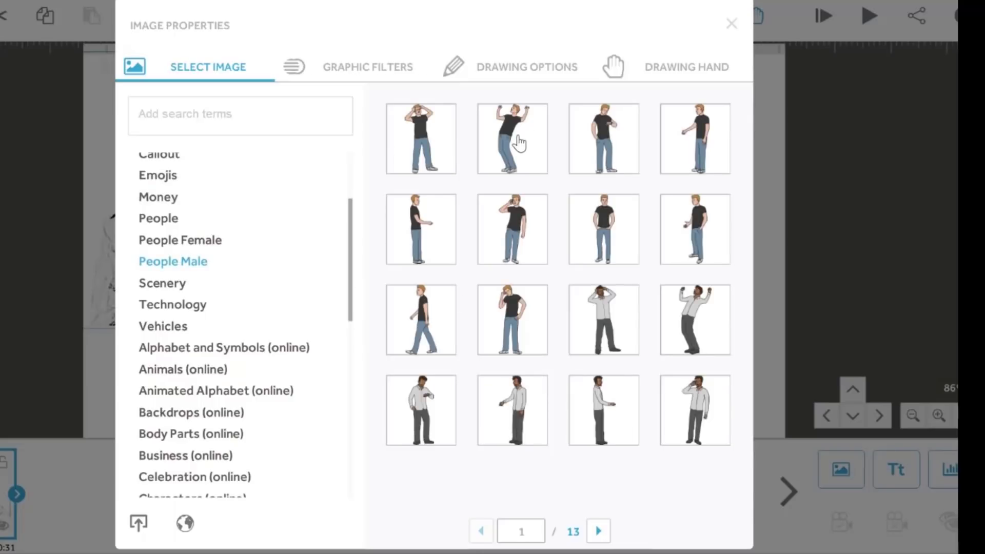
Replace the portrait with the cheering man in the black T-shirt, and add the recently used Soekarno portrait as a second element.
left_click(513, 144)
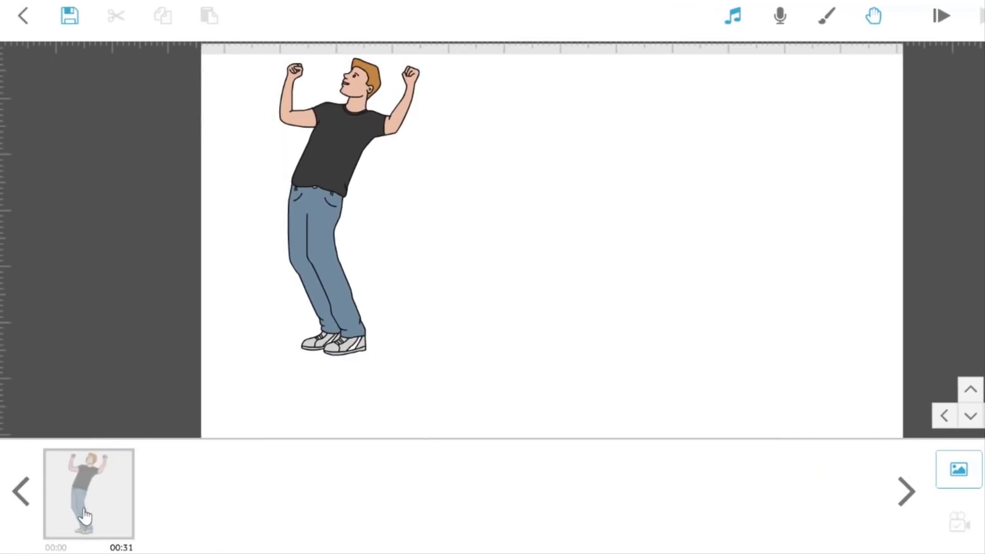
left_click(959, 471)
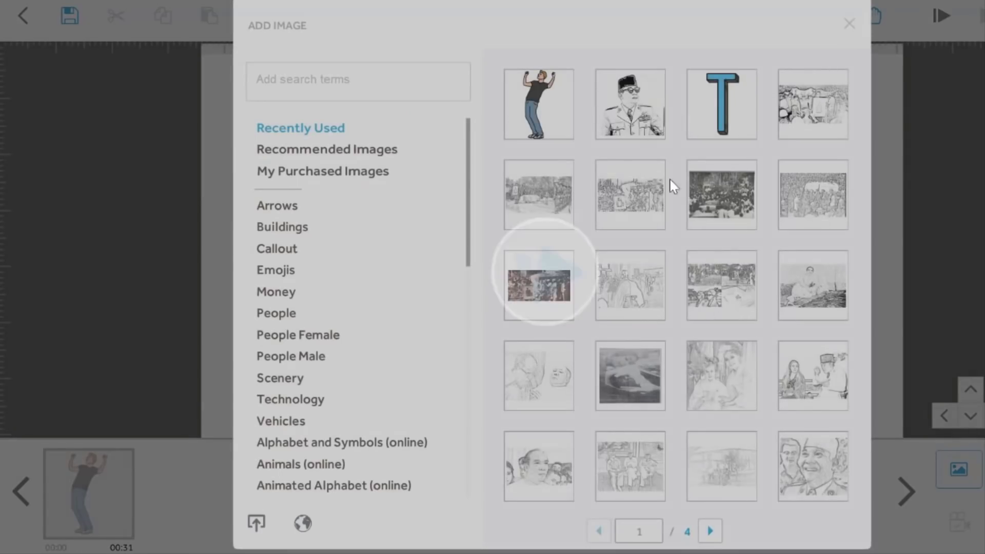
left_click(630, 104)
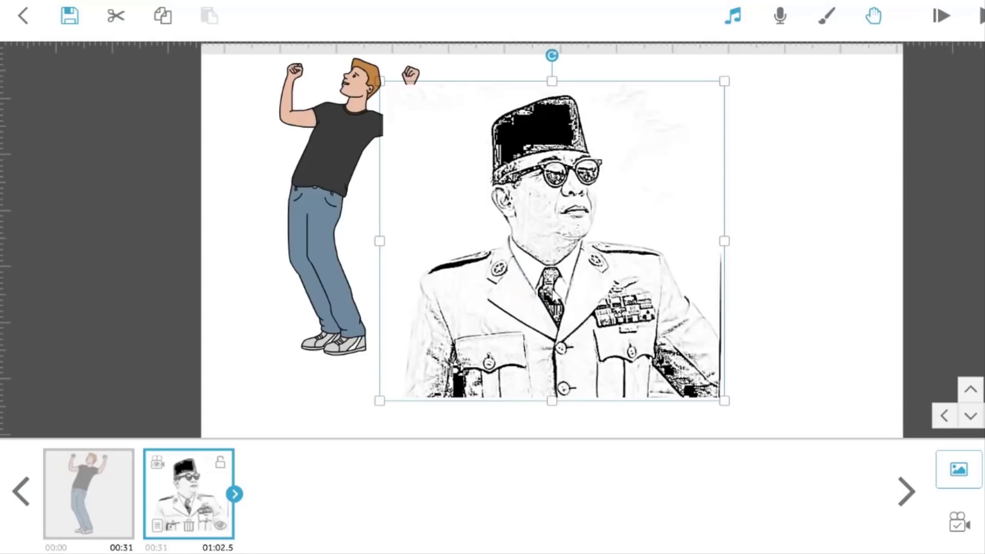
Rearrange the canvas so the Soekarno portrait is on the left and the cheering man stands to its right.
left_click_drag(332, 192, 359, 188)
left_click(634, 270)
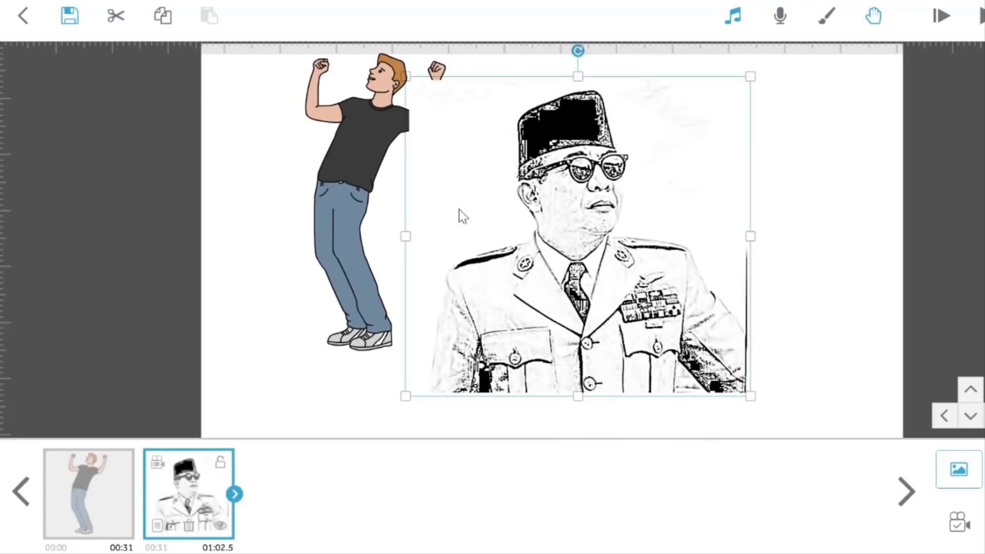
left_click(341, 169)
left_click_drag(350, 214, 790, 262)
left_click(591, 301)
left_click_drag(553, 300, 355, 271)
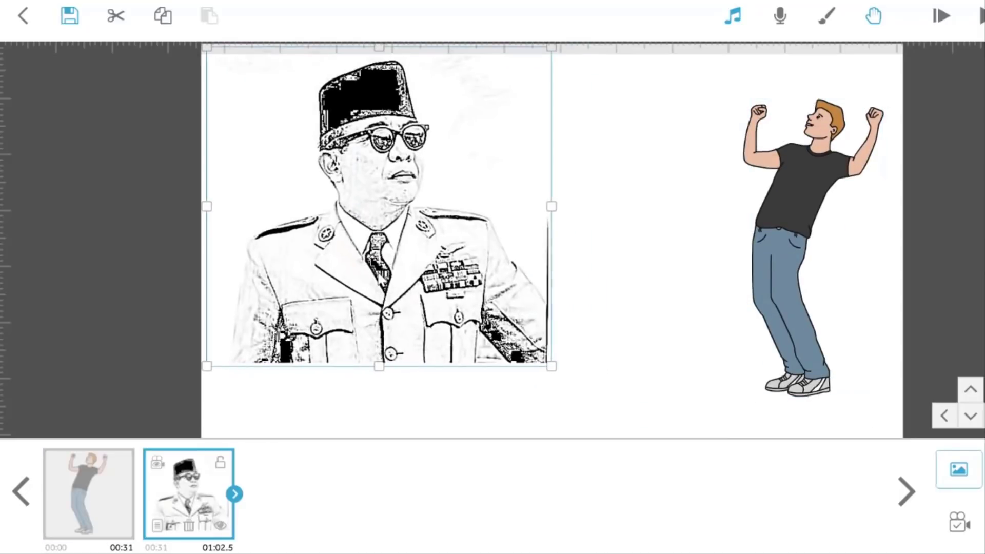
left_click(784, 254)
left_click_drag(789, 244, 665, 226)
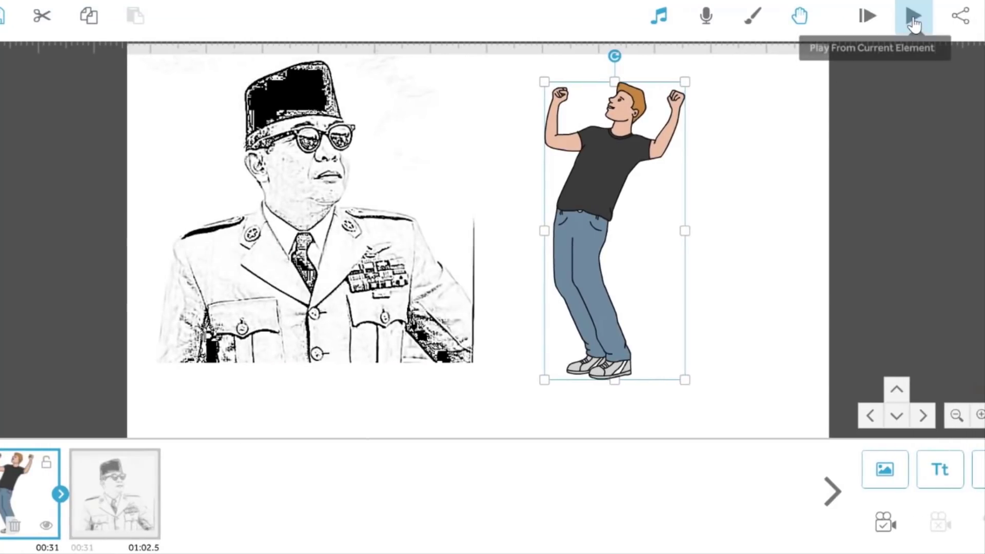
Preview the animation from the current element and from the start, stopping each playback.
left_click(913, 23)
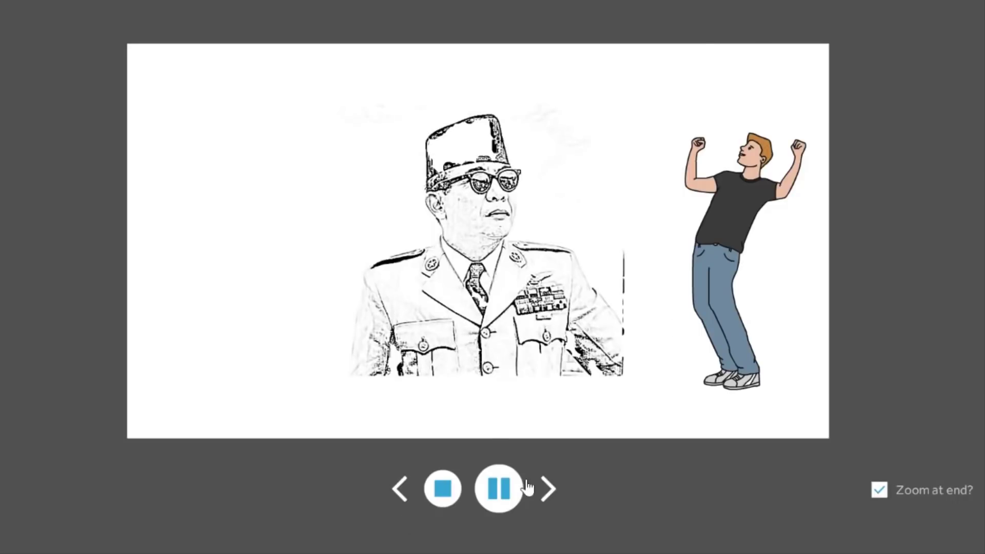
left_click(442, 491)
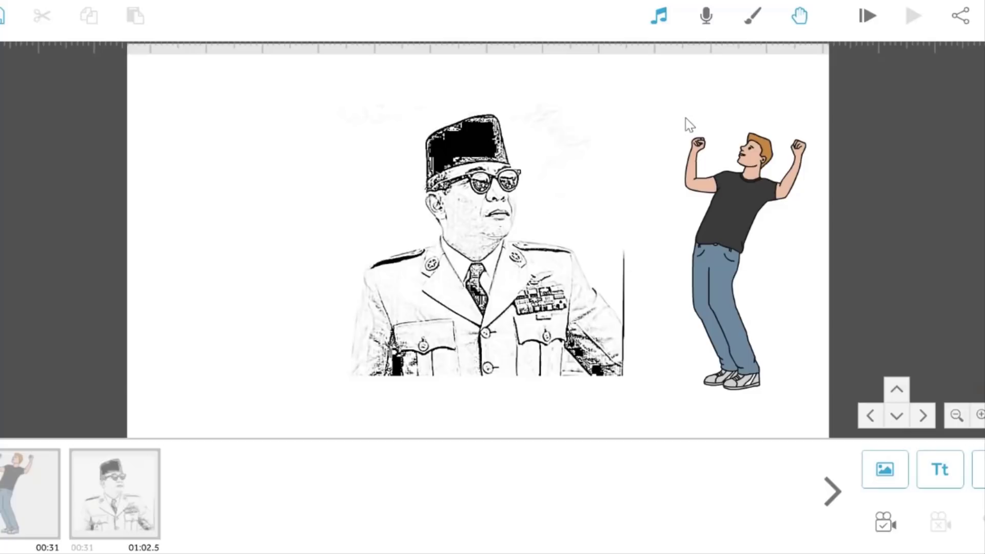
left_click(867, 16)
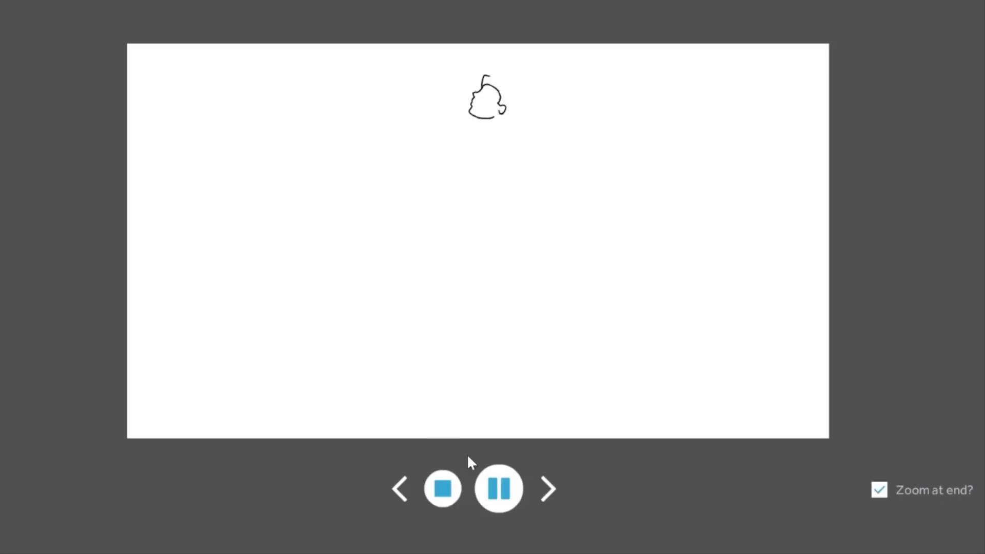
left_click(444, 495)
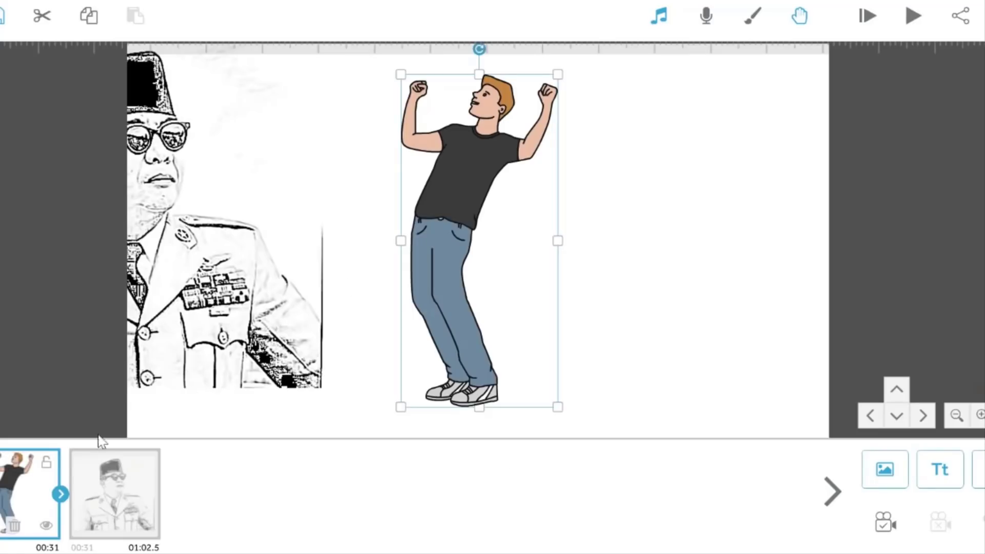
Set the cheering man's animate time to 4 seconds and preview the scribe from the start.
double_click(489, 369)
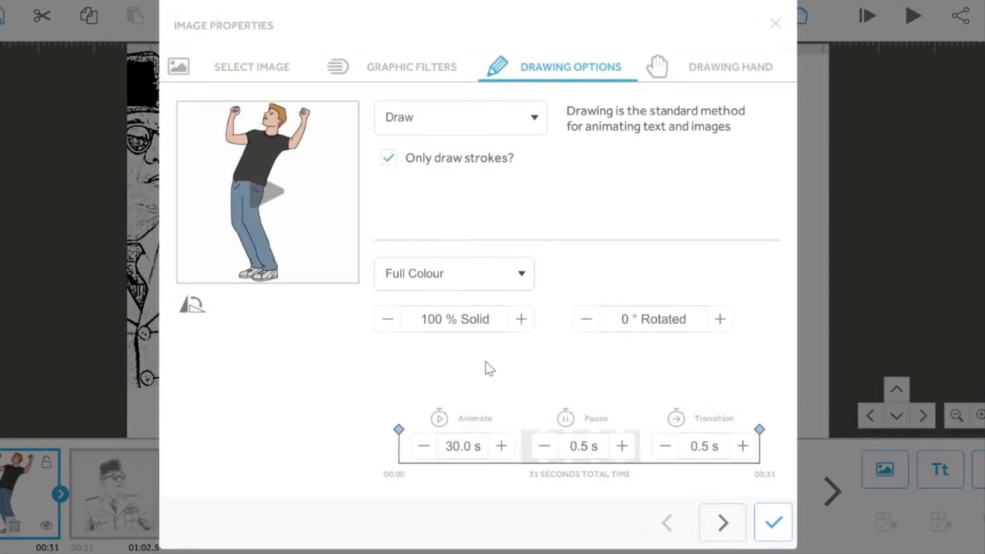
left_click(450, 446)
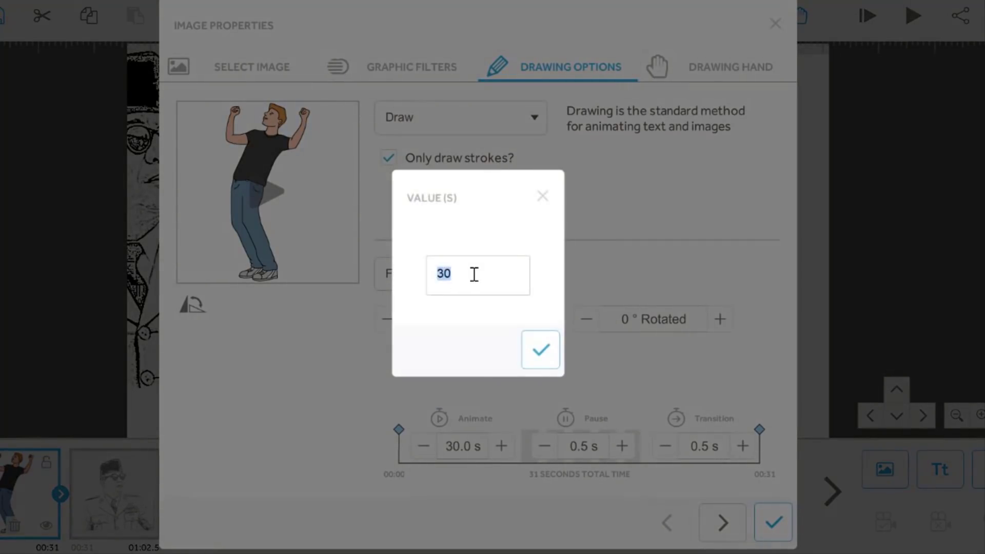
type("4")
left_click(545, 354)
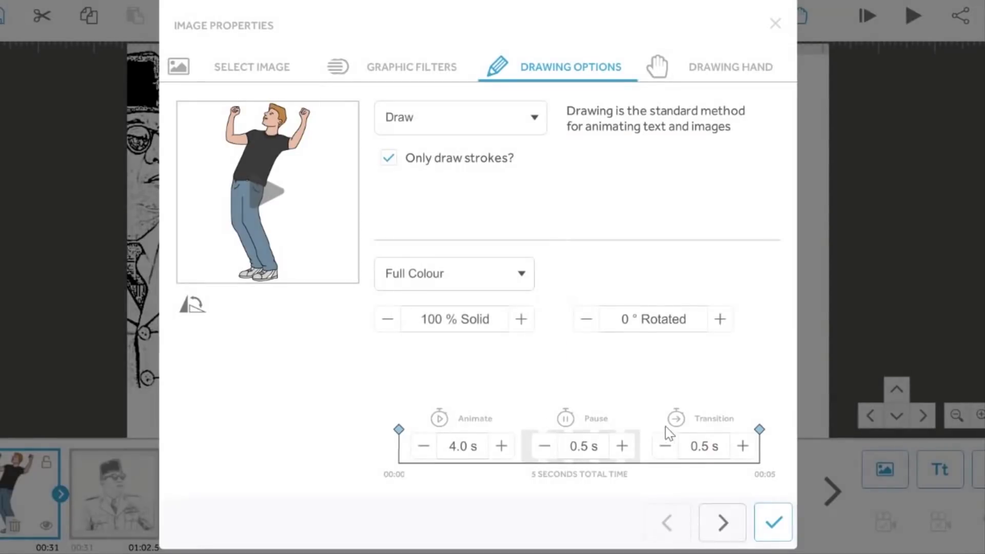
left_click(775, 526)
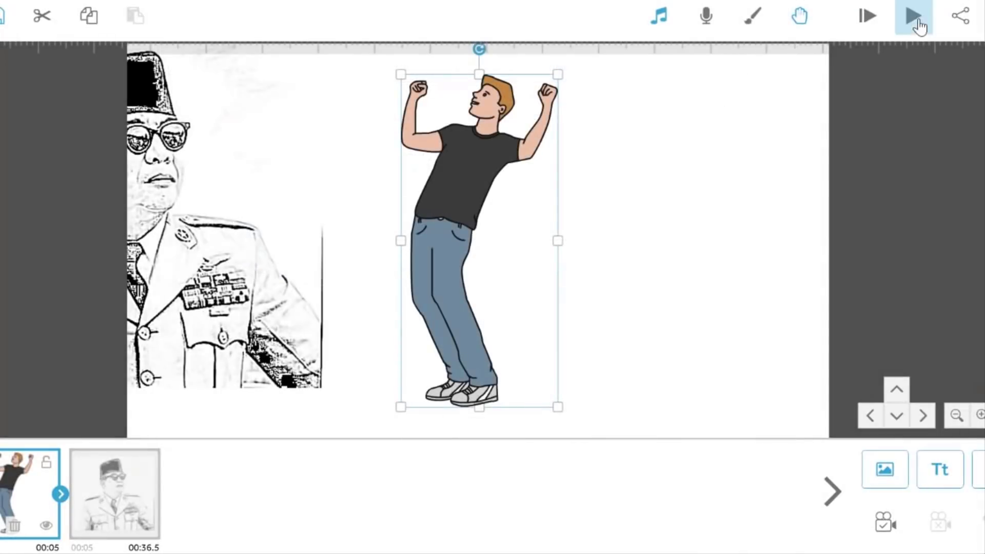
left_click(872, 23)
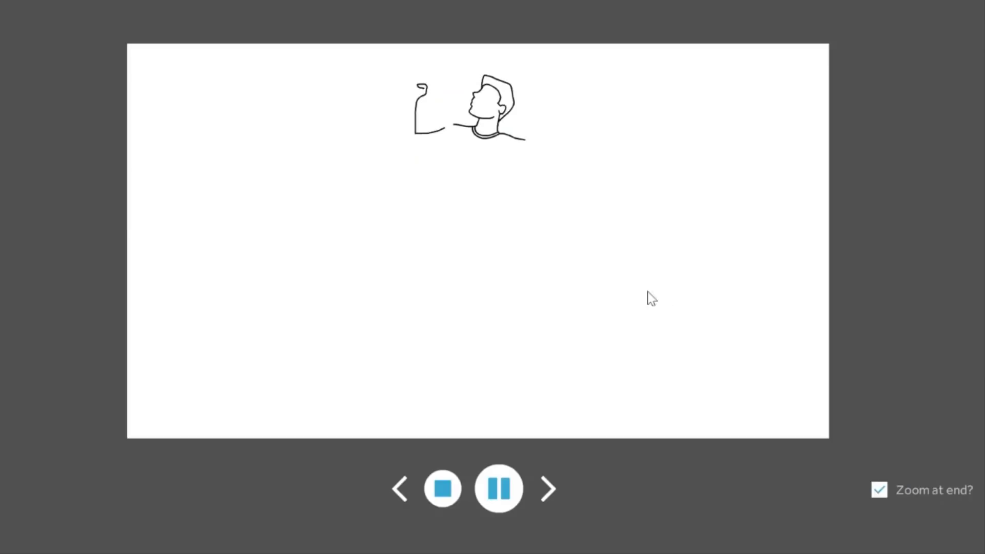
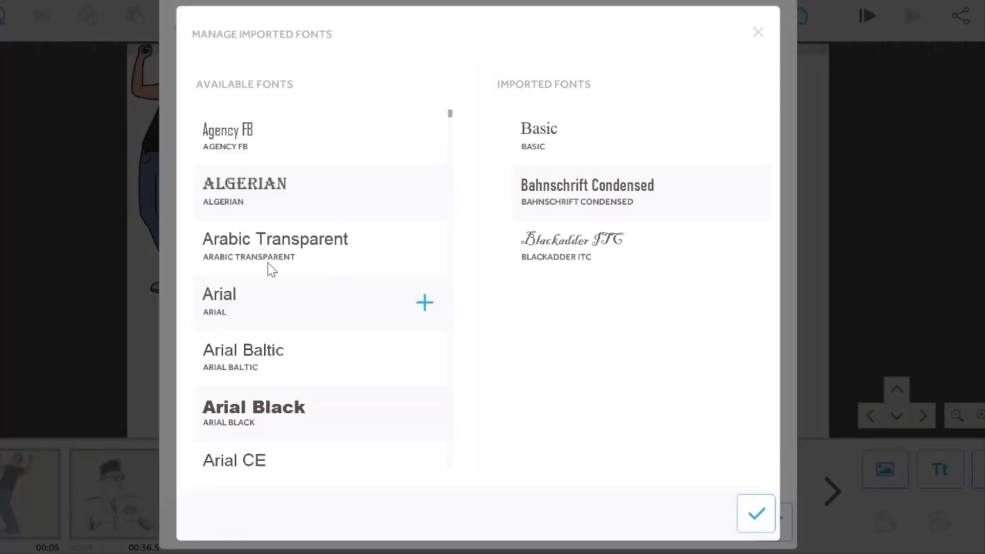
Browse the fonts available for import and leave the font manager without importing any.
scroll(269, 269, "down", 10)
scroll(314, 395, "down", 5)
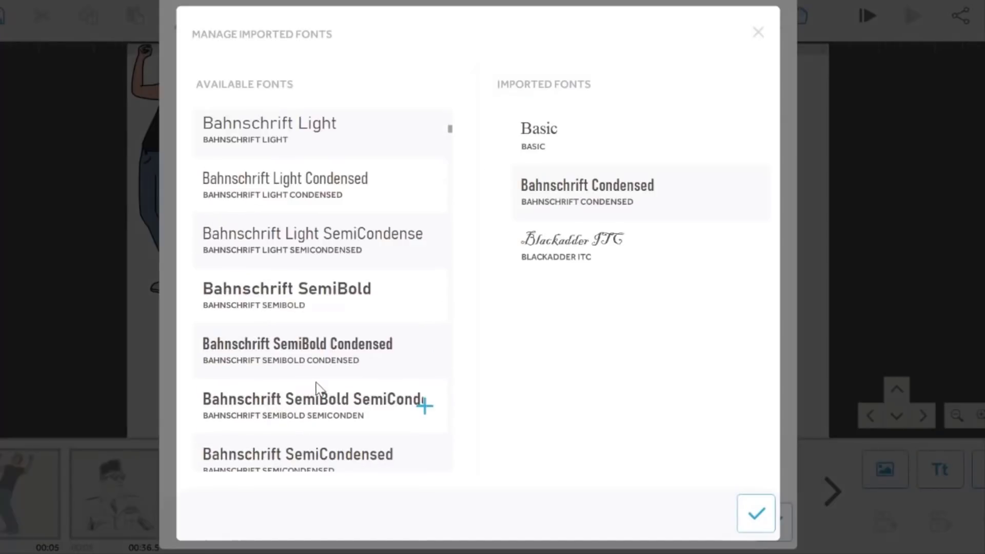
scroll(286, 344, "down", 5)
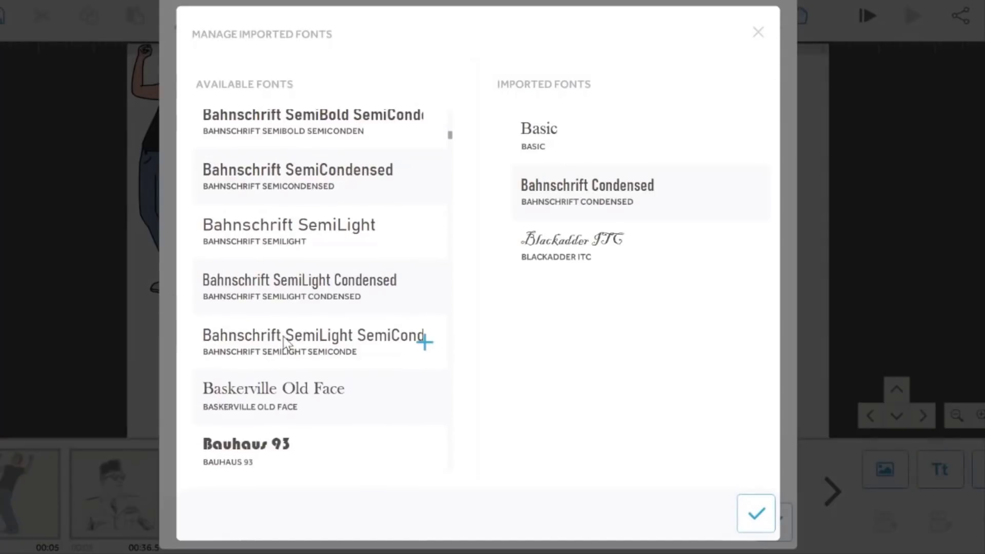
left_click(760, 35)
Add the text "selamat datang ya" in the Blackadder ITC font and place it below the Soekarno portrait.
left_click(259, 97)
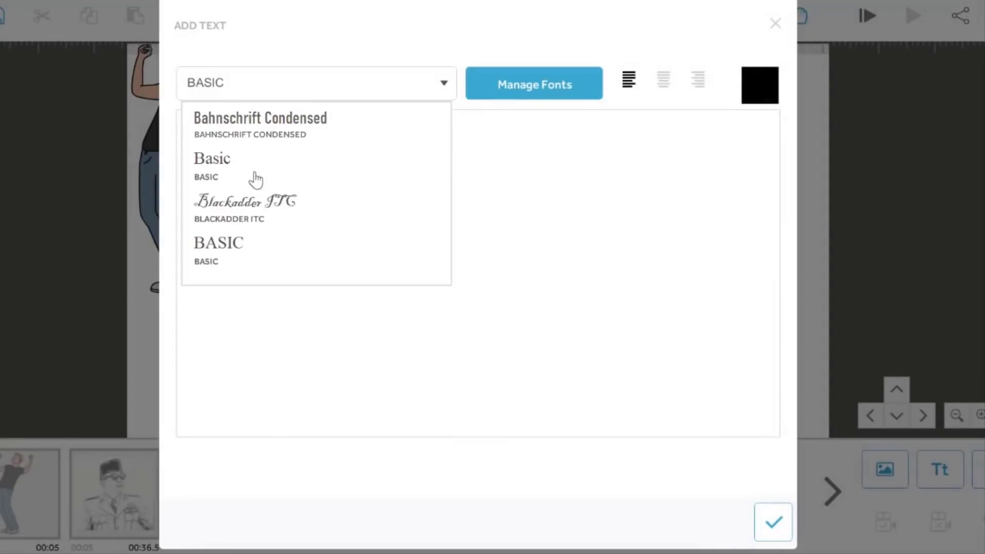
left_click(261, 204)
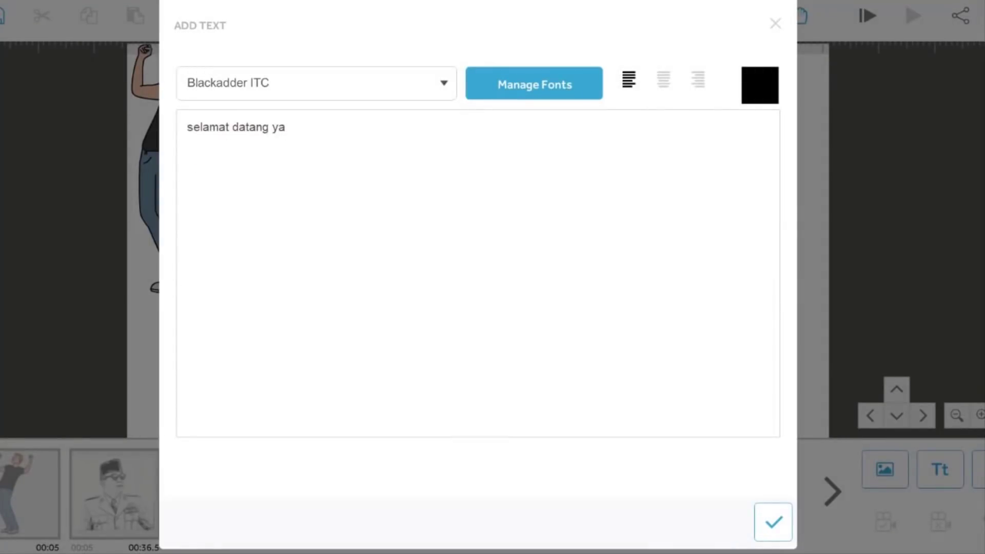
left_click(775, 524)
left_click_drag(547, 254, 421, 378)
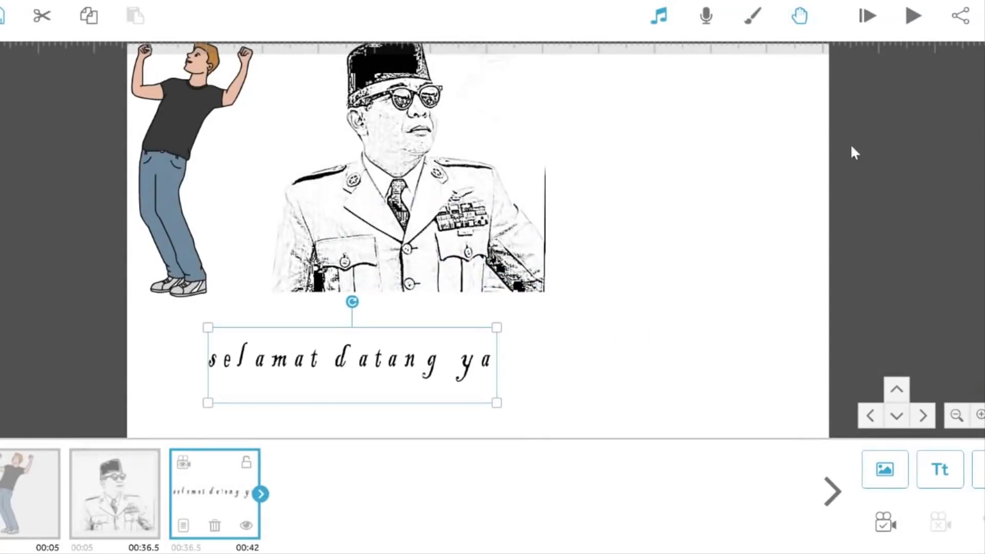
Preview the text element's drawing animation, stop it and return to viewing all three elements on the canvas.
left_click(915, 18)
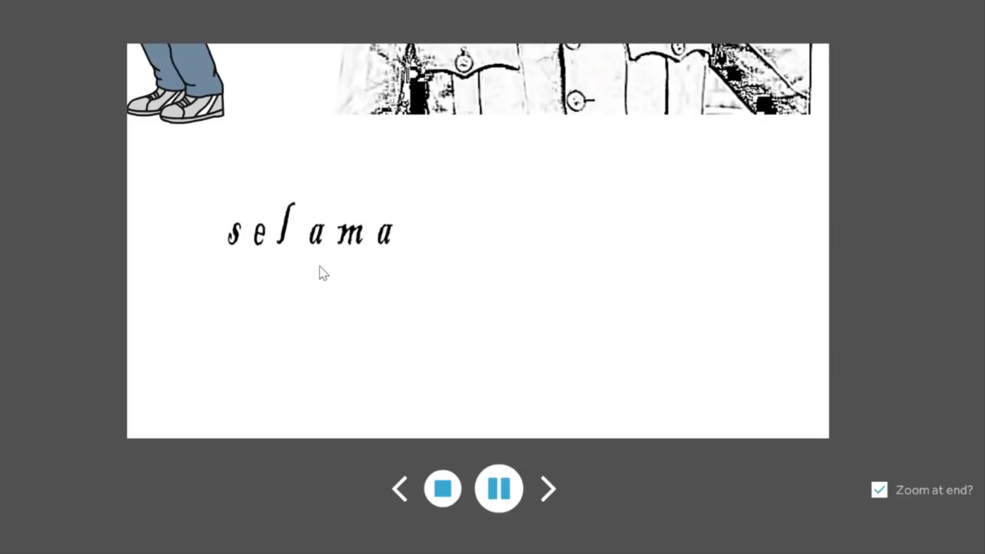
left_click(442, 488)
left_click(522, 298)
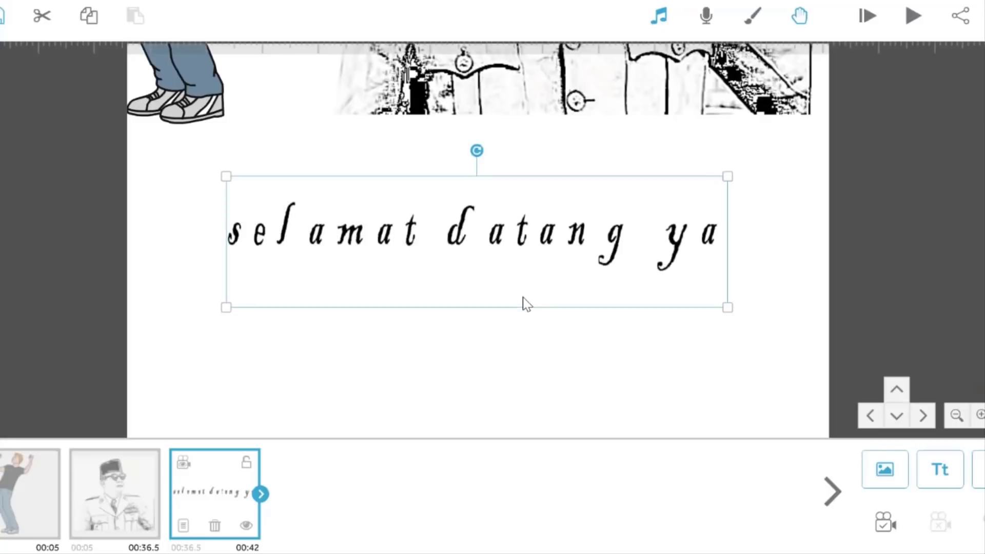
left_click(501, 347)
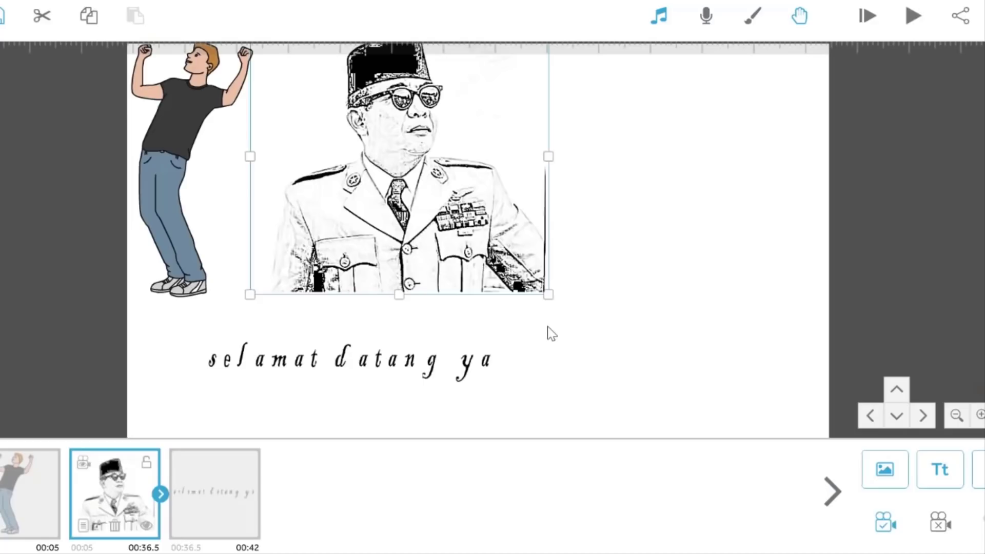
left_click(547, 326)
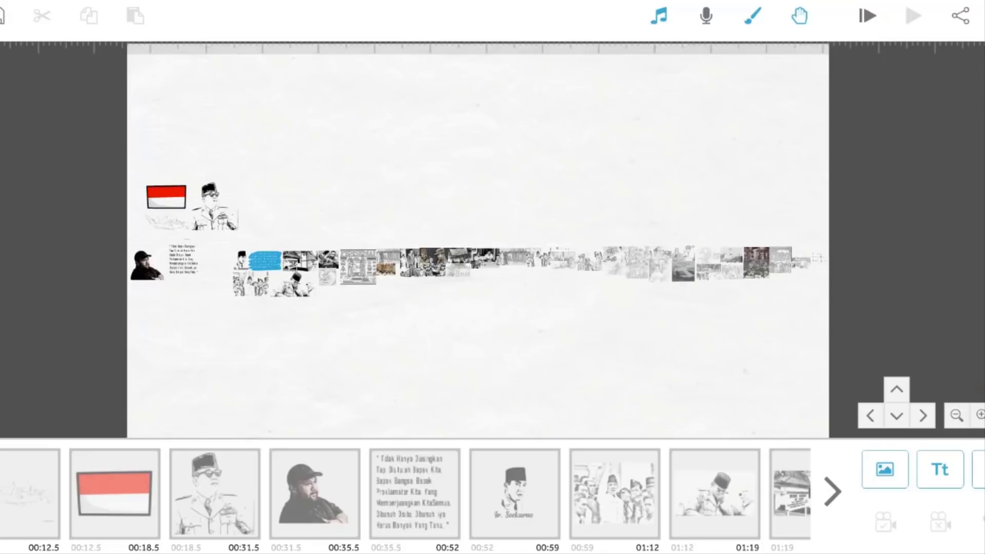
Examine how the Soekarno scribe is framed by viewing camera positions from the Indonesia map to the Ir. Soekarno image.
left_click(23, 507)
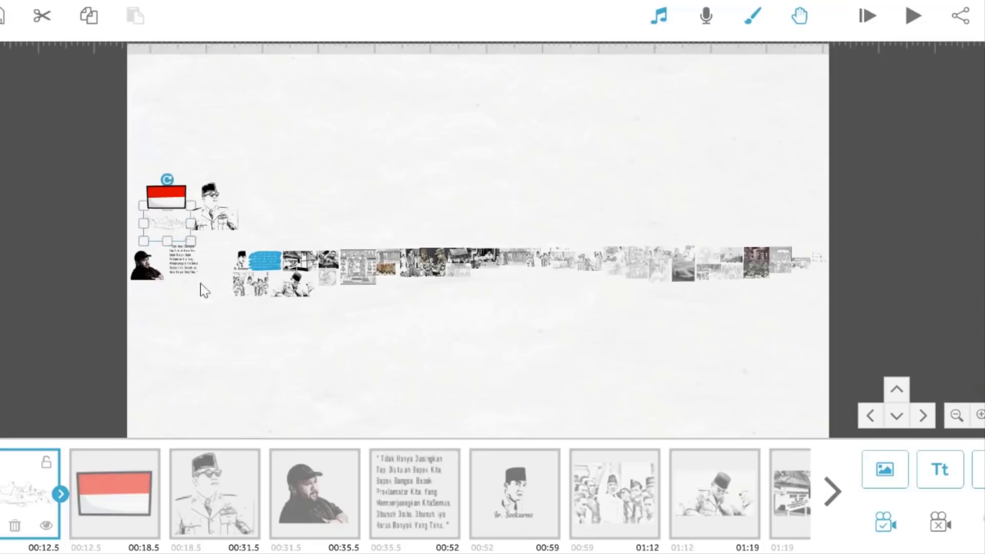
left_click(227, 382)
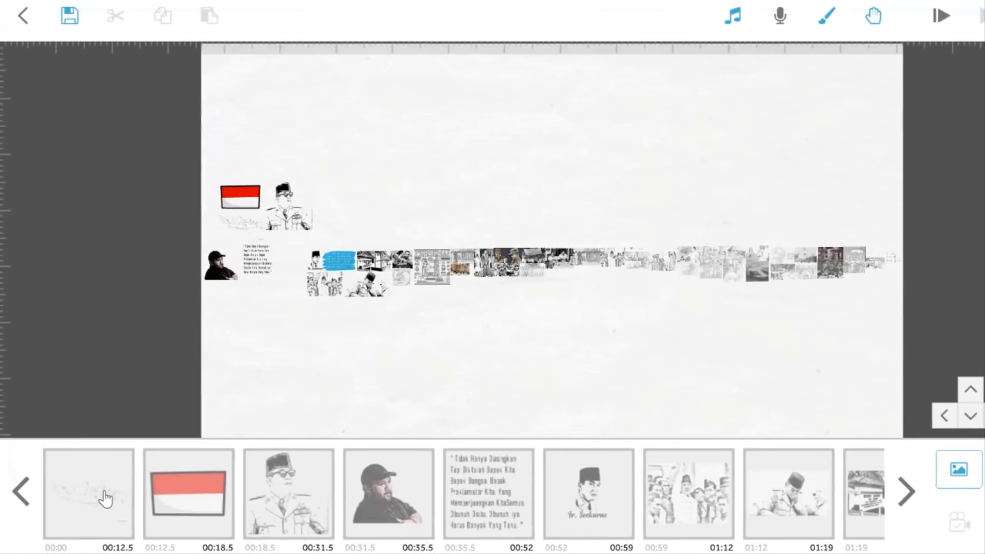
left_click(98, 515)
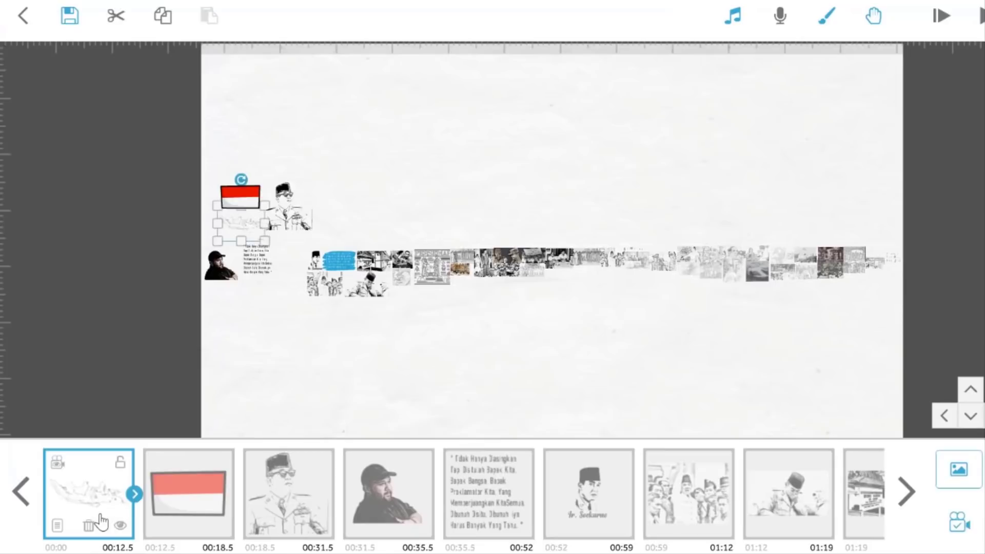
left_click(59, 467)
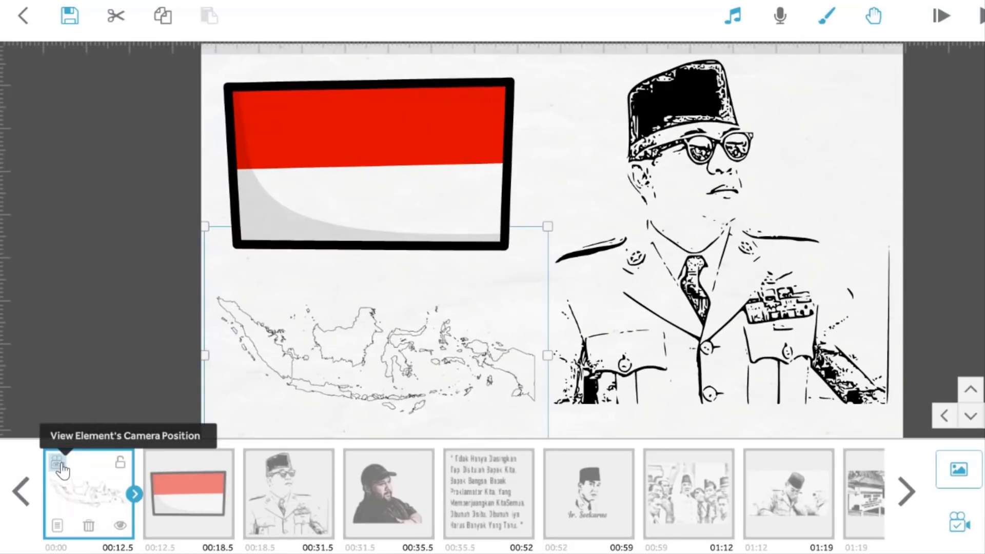
left_click(824, 155)
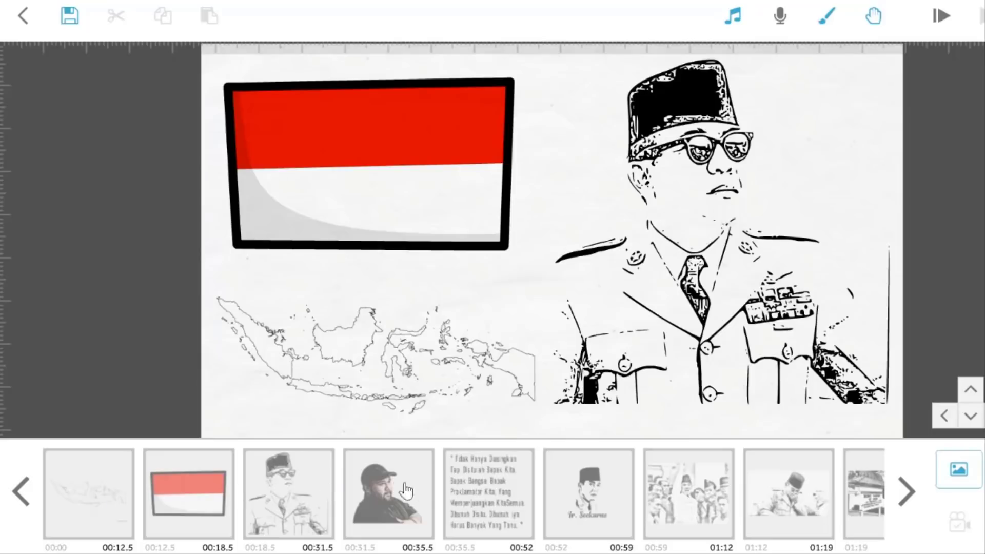
left_click(374, 508)
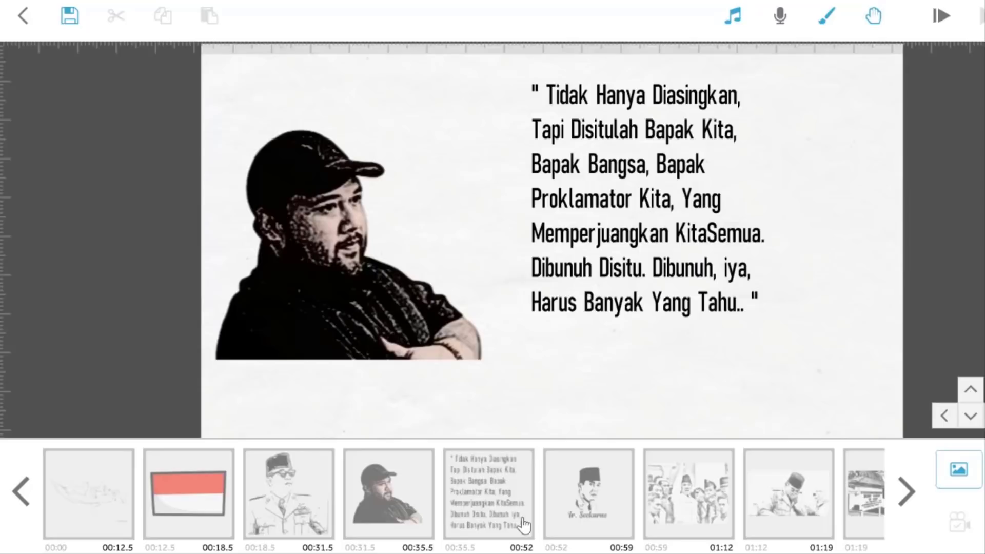
left_click(561, 511)
left_click(558, 467)
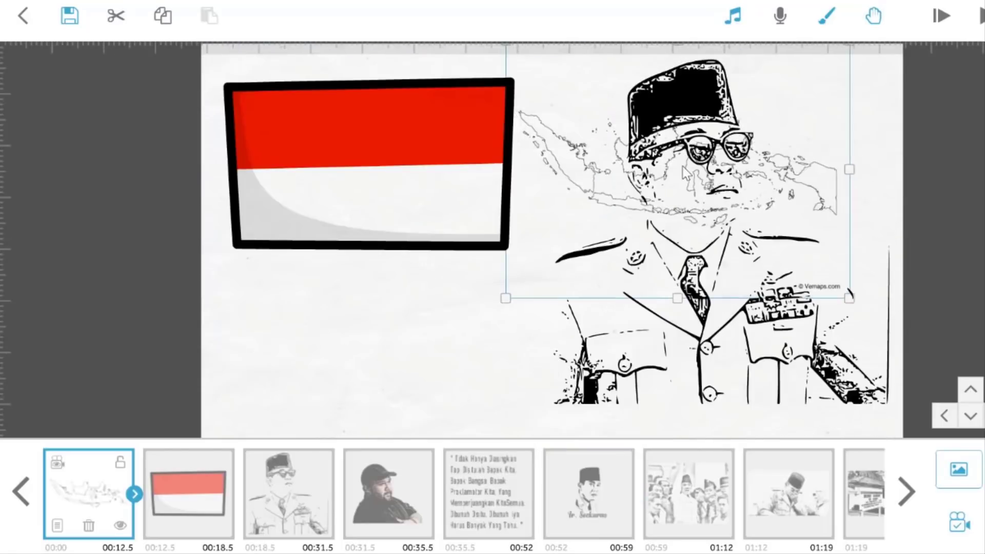
Try the Indonesia map at different positions around the flag and place it below the flag.
left_click_drag(682, 166, 376, 325)
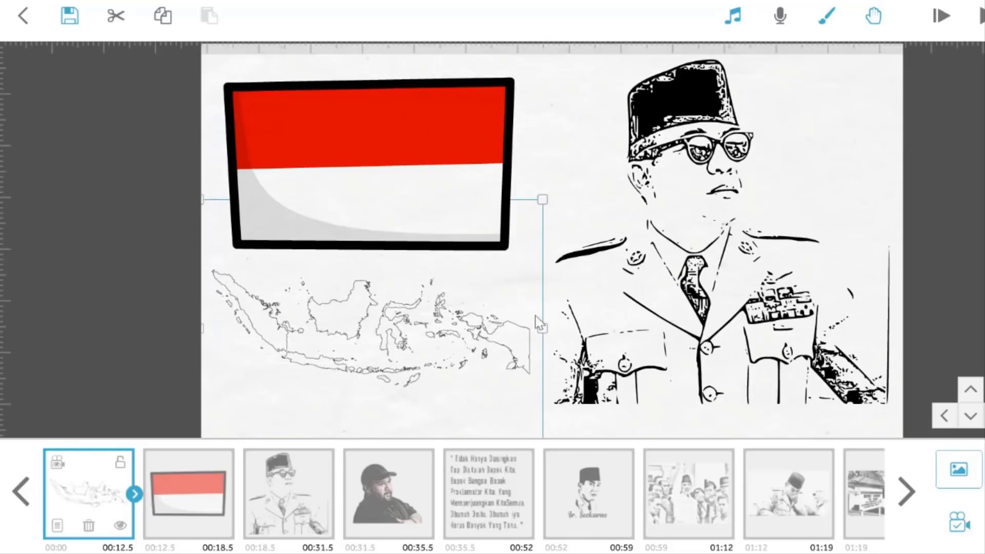
left_click_drag(400, 349, 598, 193)
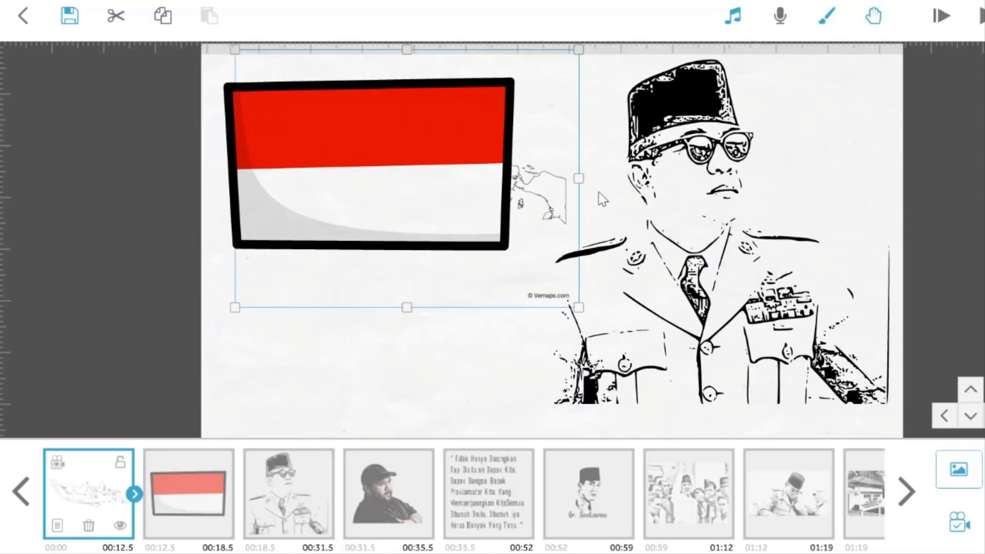
left_click_drag(535, 176, 487, 385)
left_click_drag(419, 153, 497, 150)
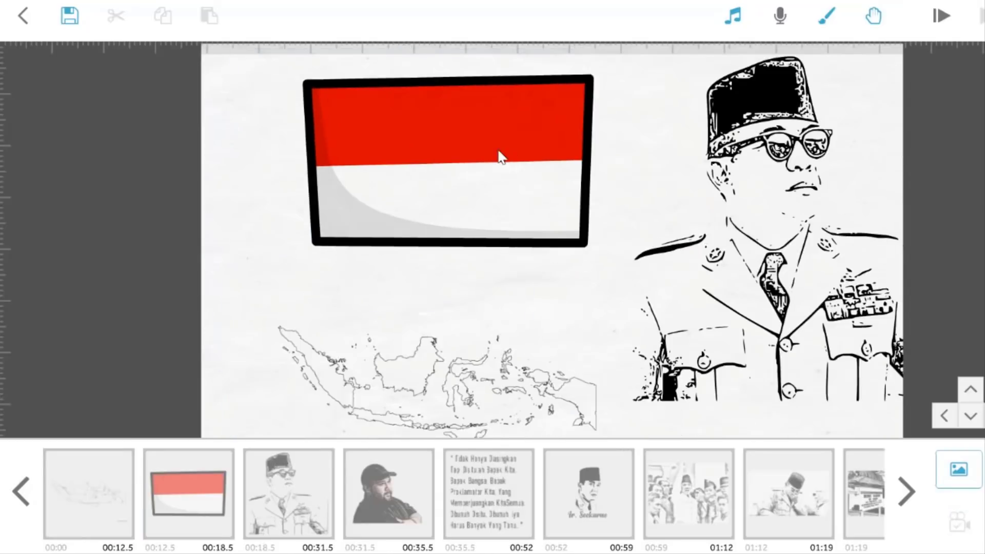
Arrange the flag in the upper left of the scene with the Indonesia map below it, beside the uniformed Soekarno portrait.
left_click_drag(409, 165, 397, 197)
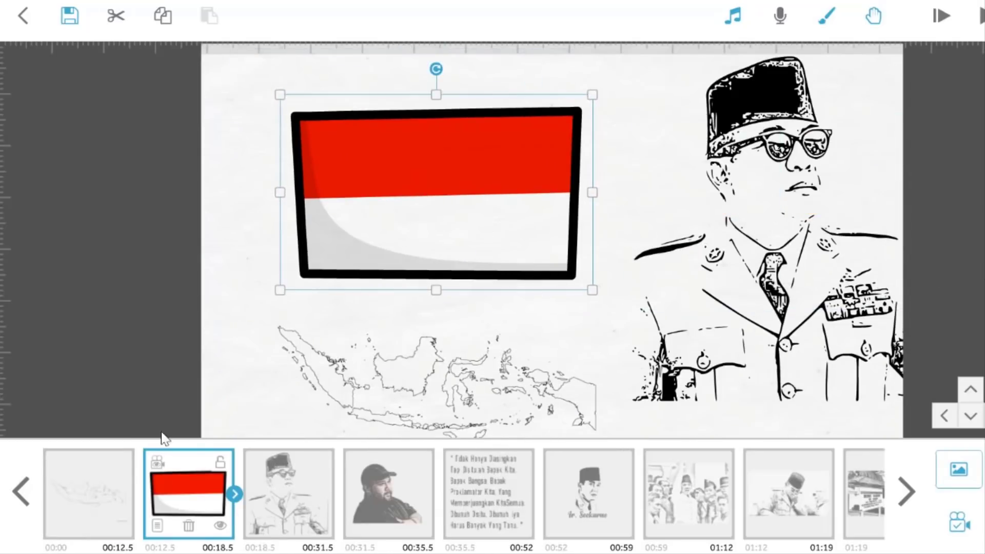
left_click(102, 495)
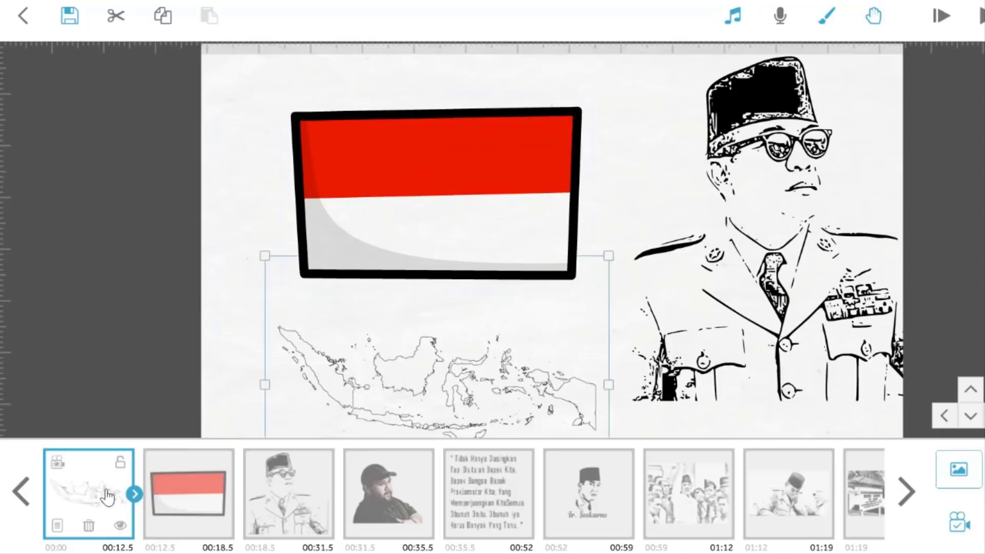
left_click(57, 467)
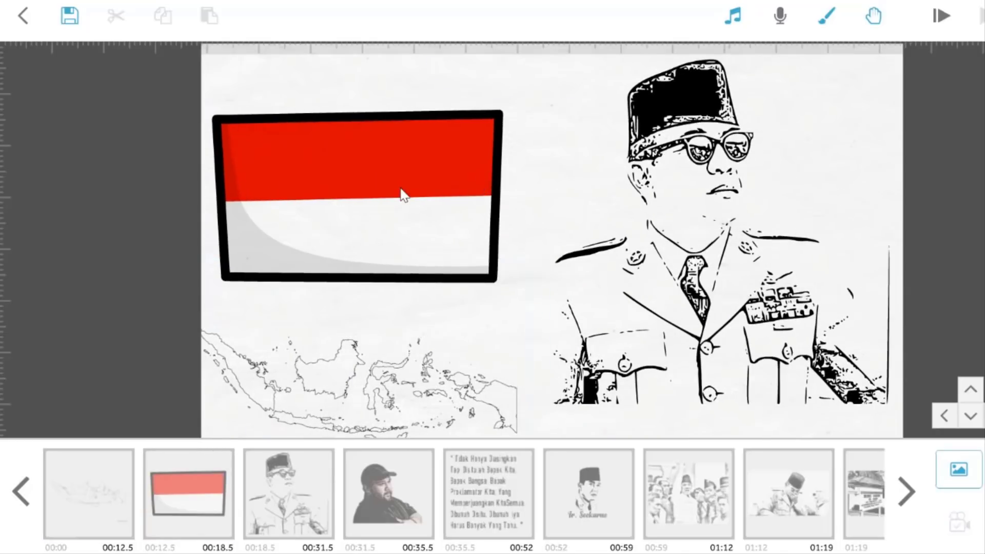
left_click(348, 223)
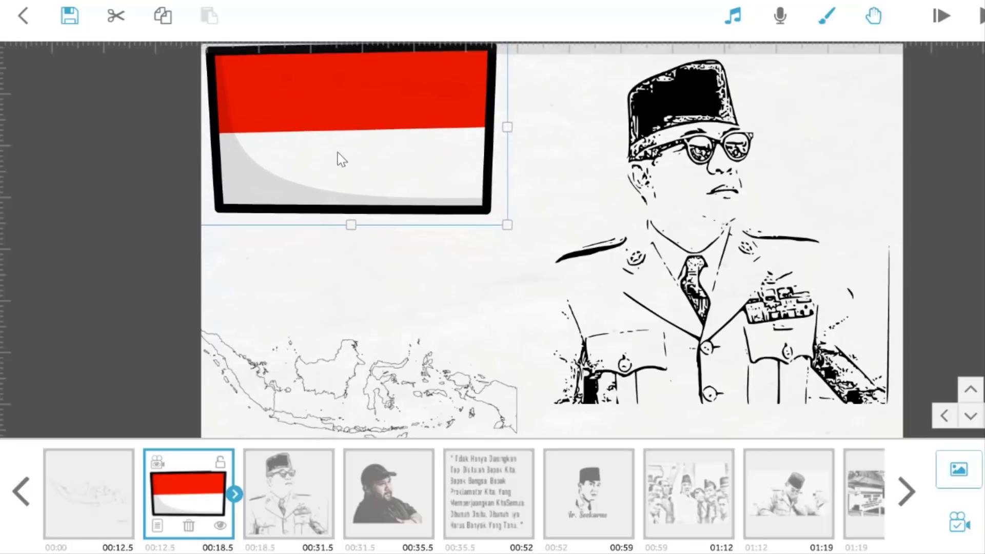
left_click(356, 349)
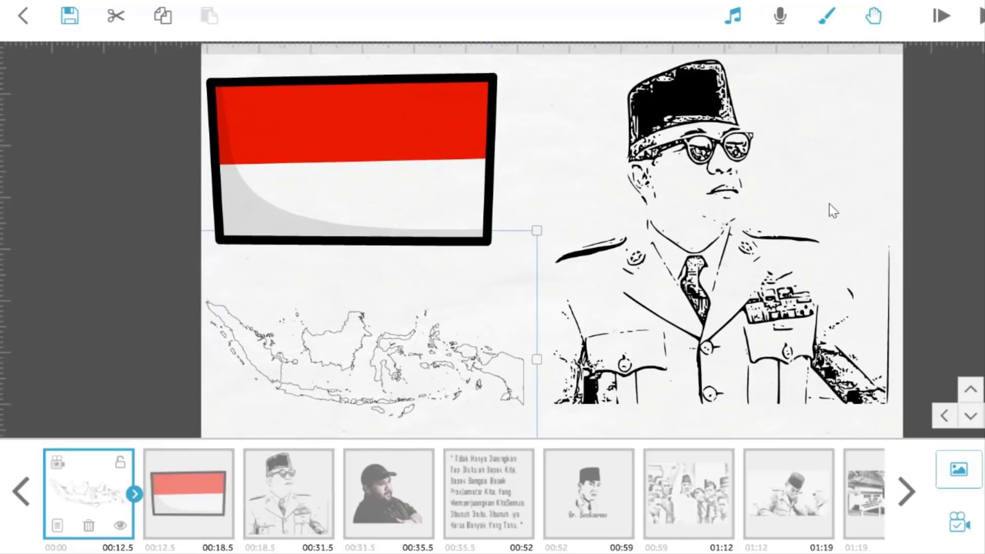
left_click(857, 180)
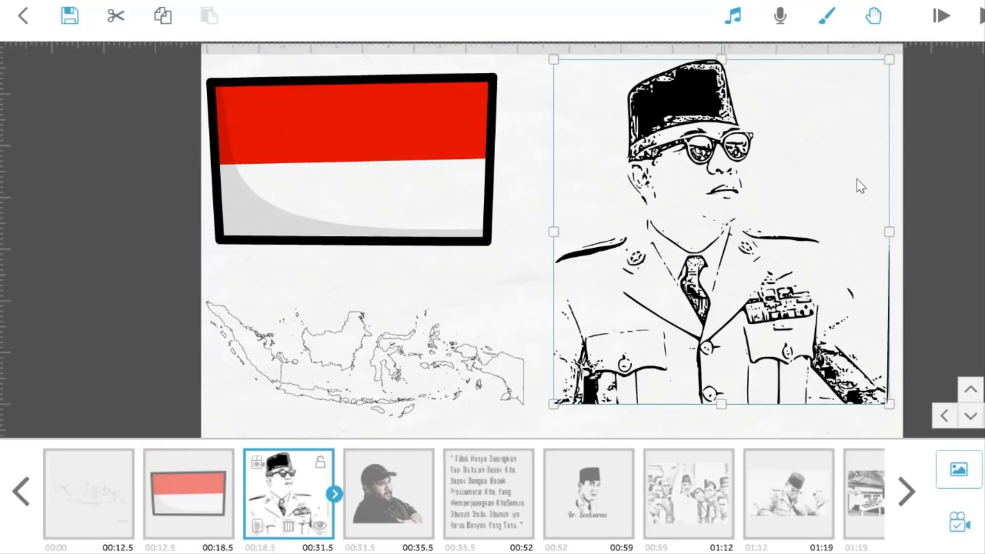
left_click(514, 226)
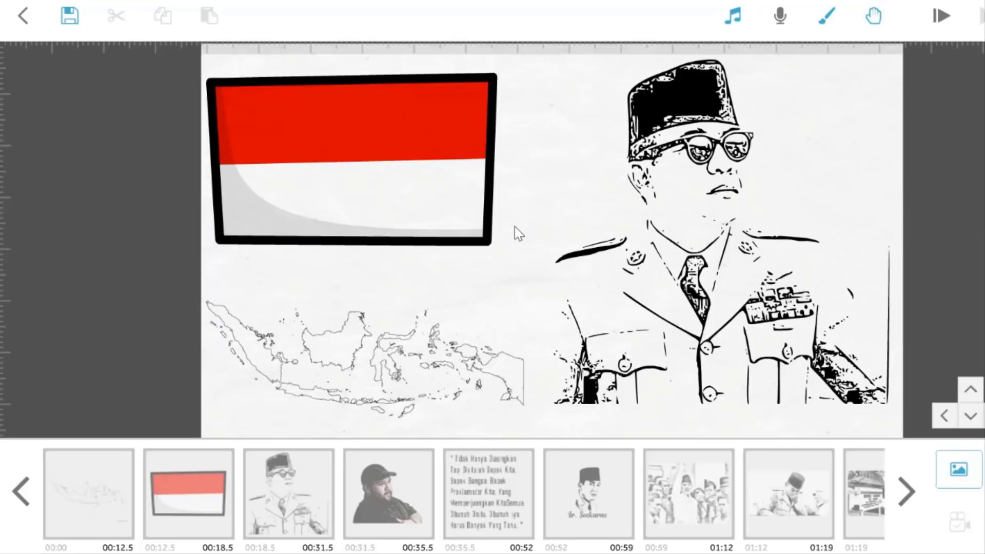
Examine the canvas around the flag, map, portrait and quote text, and preview the blue quote scene with the Ir. Soekarno image.
left_click_drag(559, 219, 317, 229)
left_click_drag(733, 281, 417, 270)
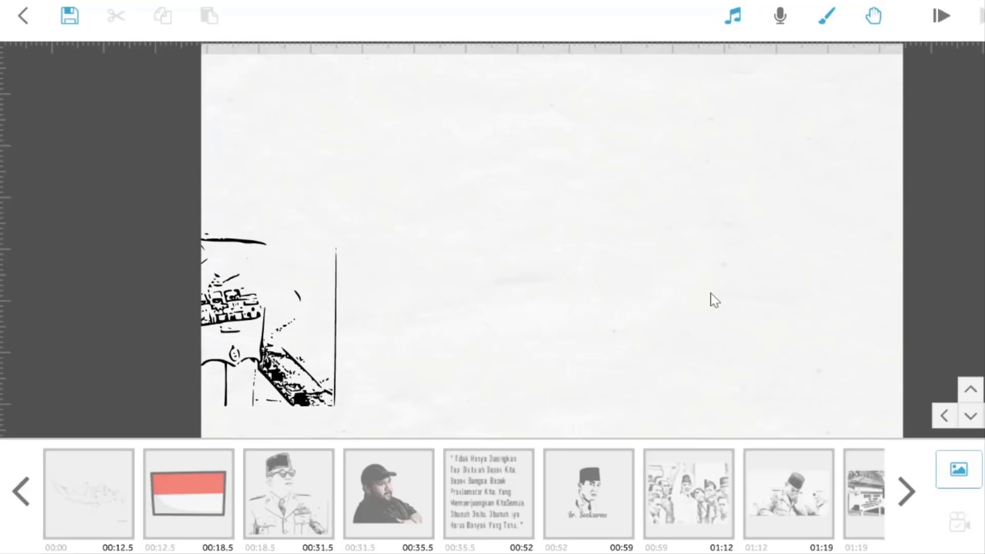
left_click_drag(710, 293, 517, 296)
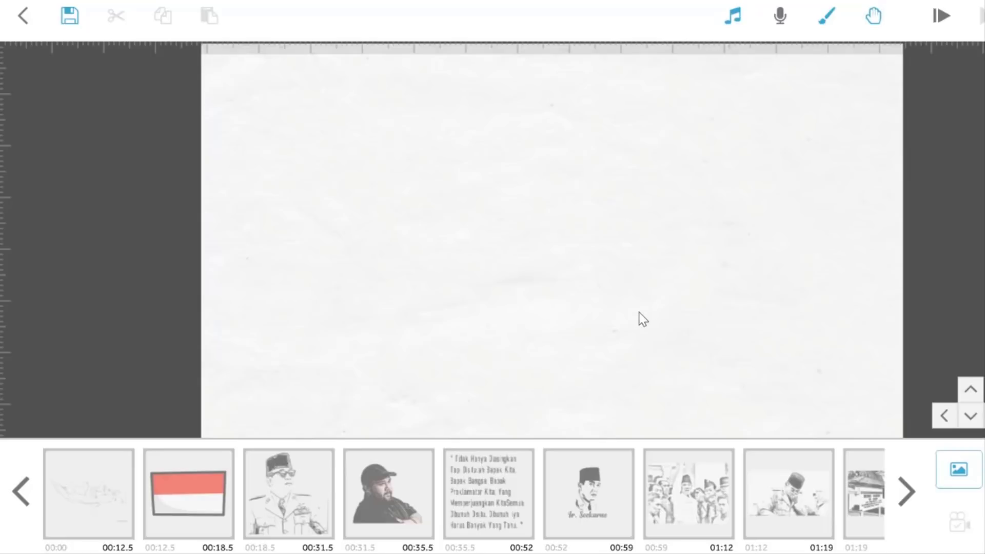
left_click_drag(303, 294, 852, 269)
left_click_drag(221, 260, 423, 281)
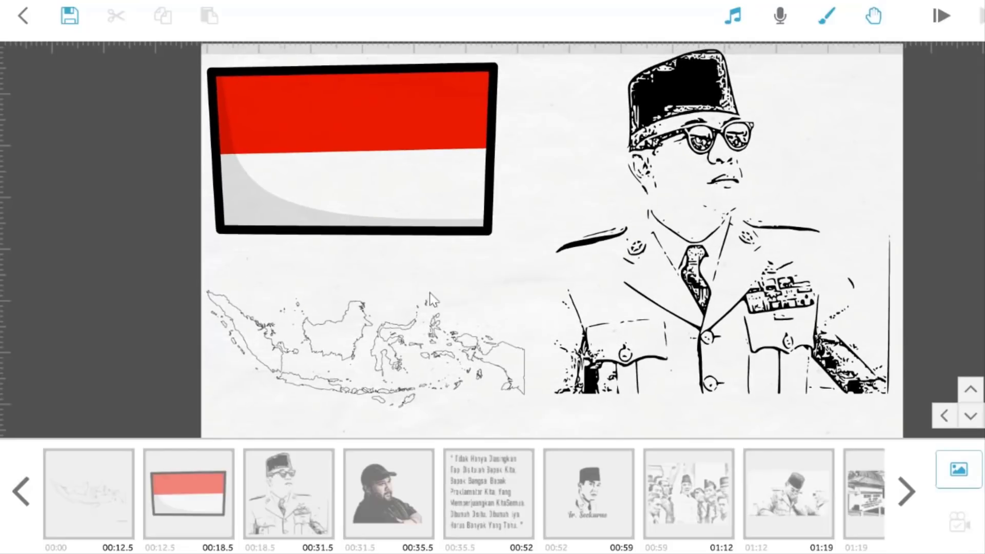
left_click_drag(492, 416, 466, 178)
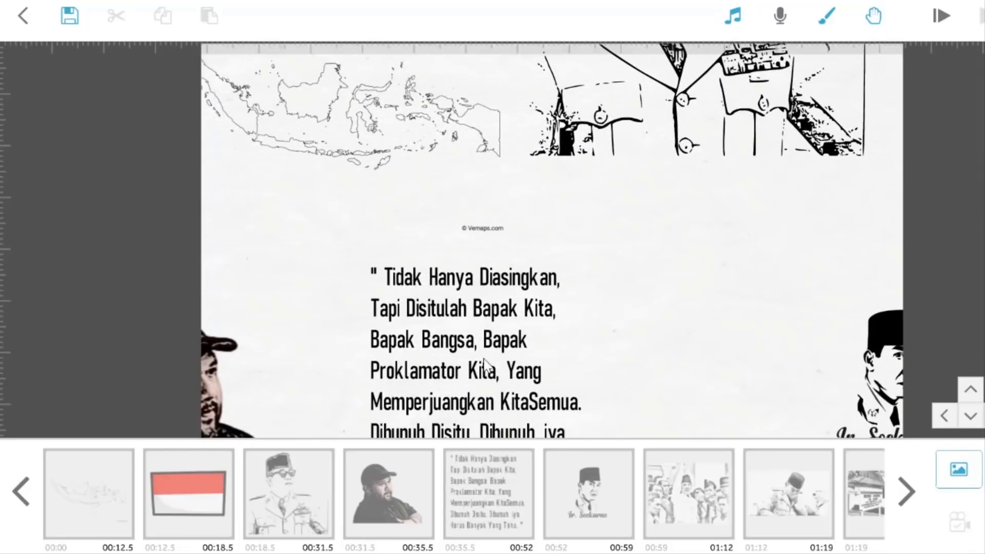
left_click_drag(482, 357, 491, 278)
left_click_drag(372, 297, 456, 203)
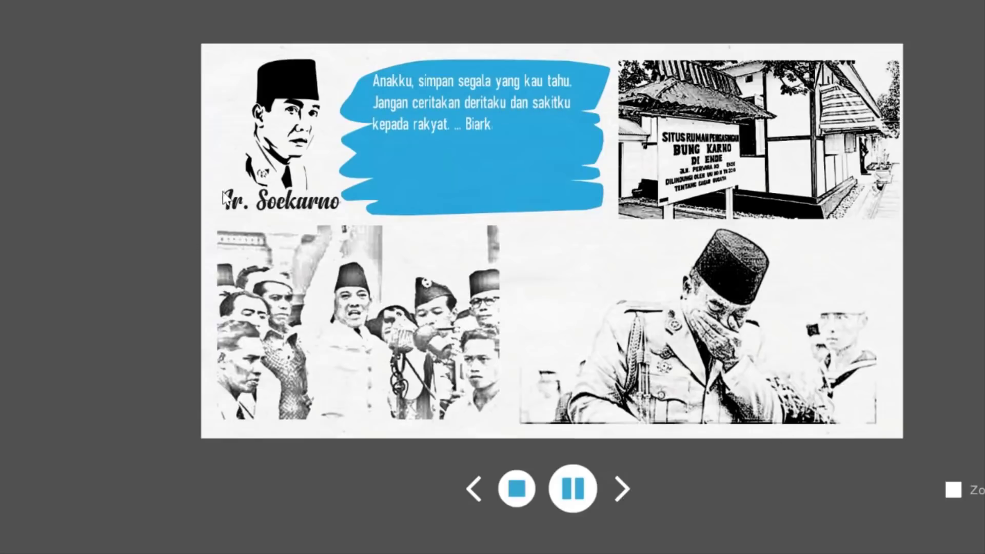
left_click(505, 496)
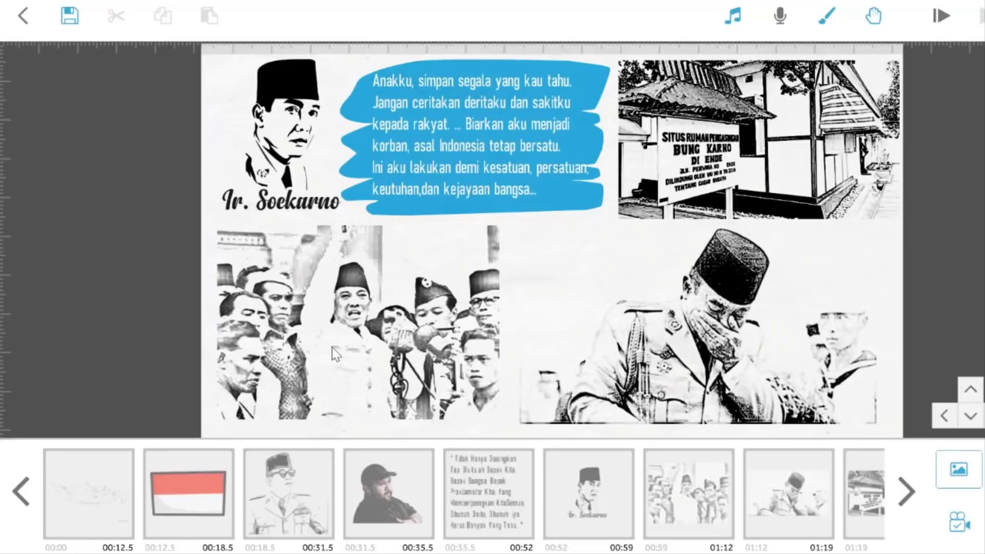
Move the Ir. Soekarno image out of the blue quote scene to the empty area below the sketch of two men in uniform.
left_click(279, 156)
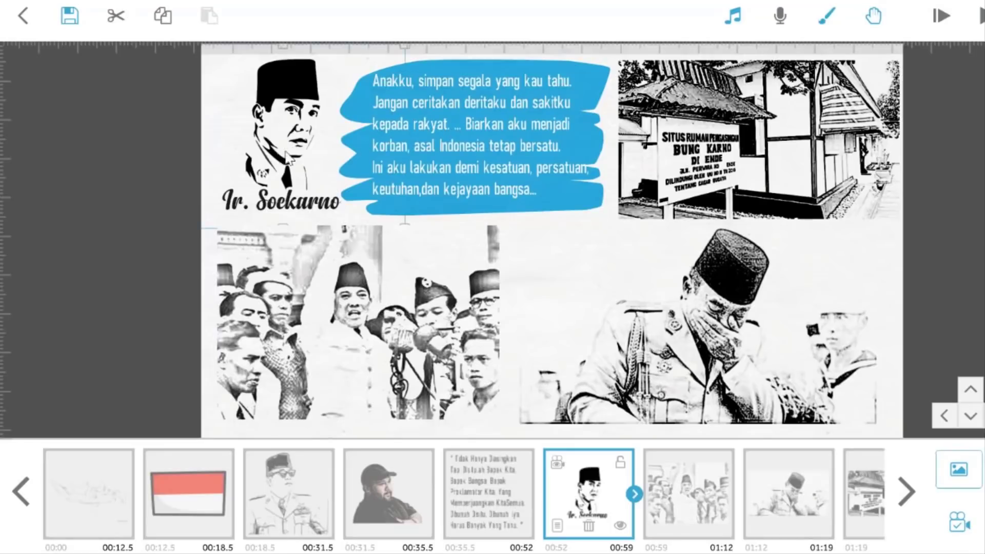
mouse_move(280, 154)
left_mouse_down()
mouse_move(749, 170)
mouse_move(801, 223)
mouse_move(809, 341)
mouse_move(319, 244)
mouse_move(250, 146)
mouse_move(268, 156)
left_mouse_up()
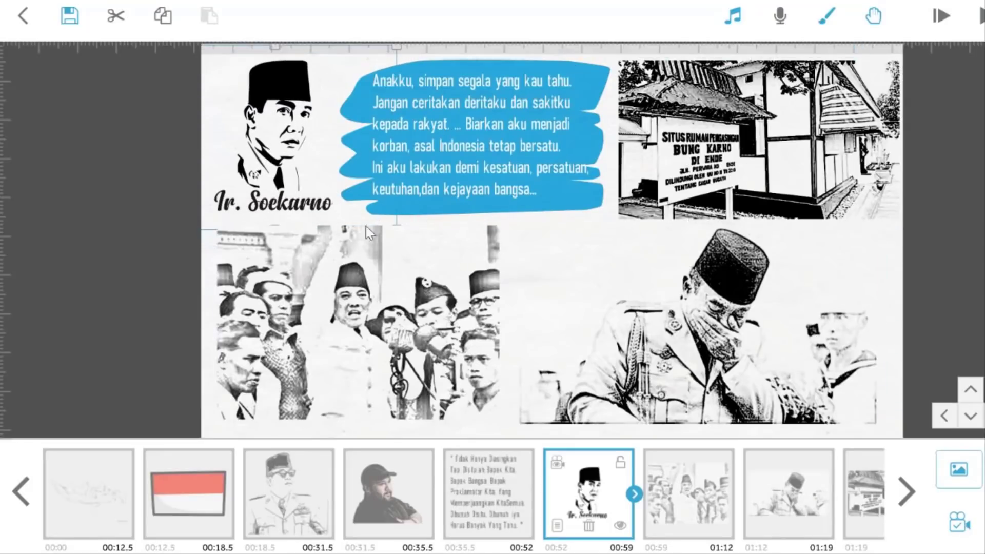
left_click(683, 506)
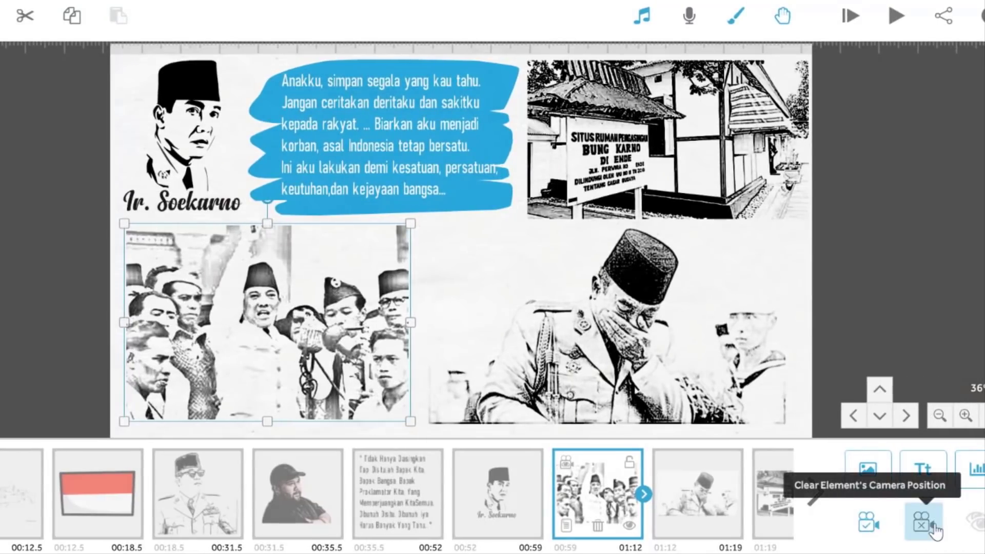
left_click(193, 154)
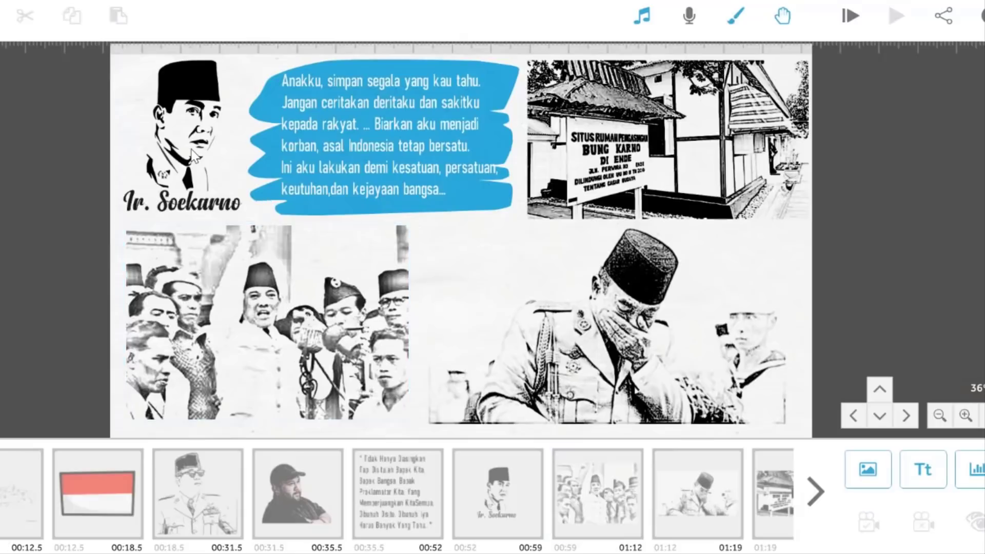
left_click_drag(226, 197, 249, 204)
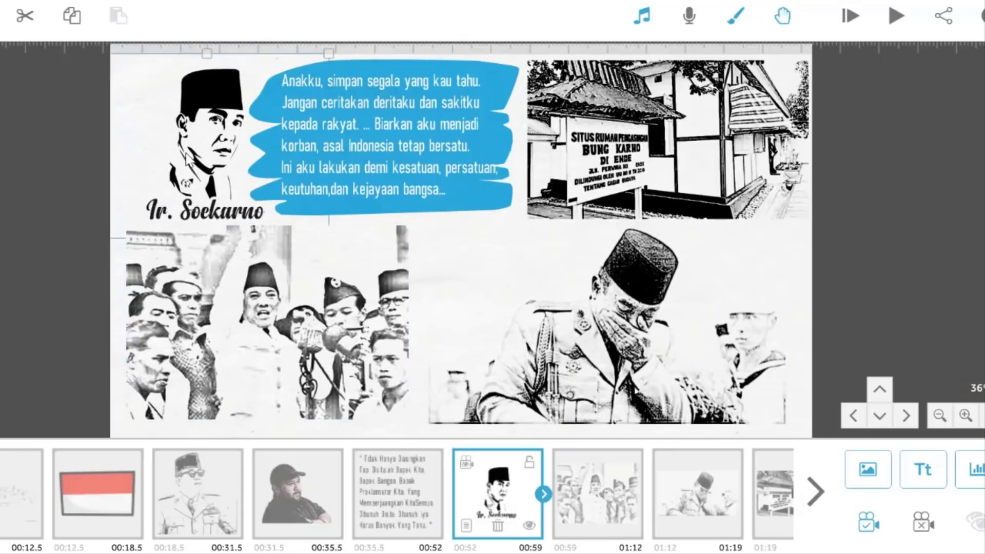
key("Delete")
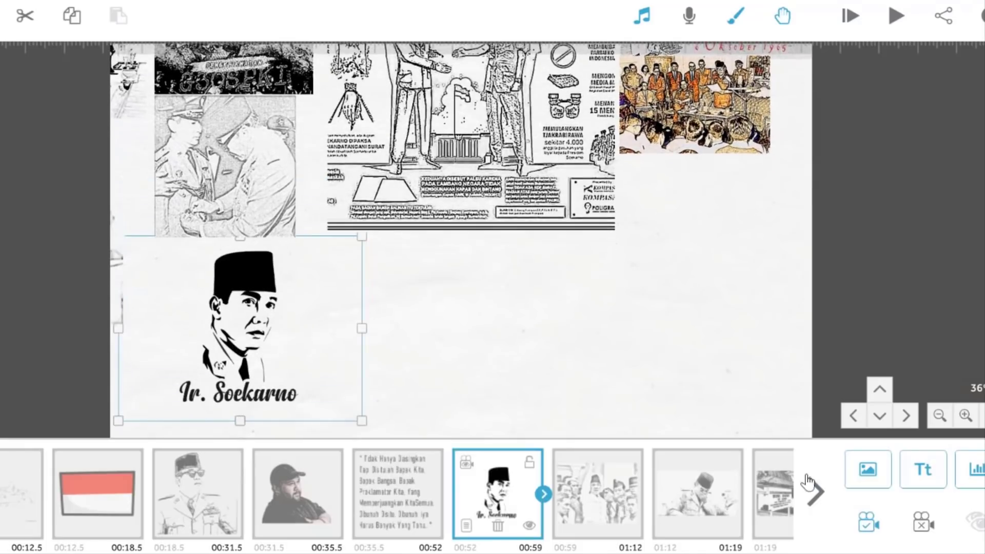
Try setting and clearing the Ir. Soekarno element's camera position, and shift the image slightly down and to the left.
left_click(871, 529)
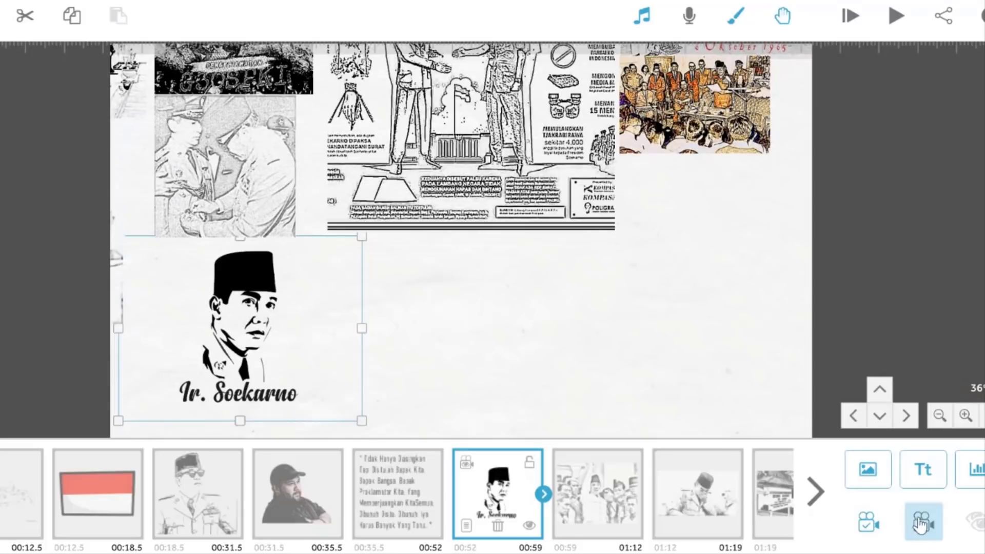
left_click(926, 523)
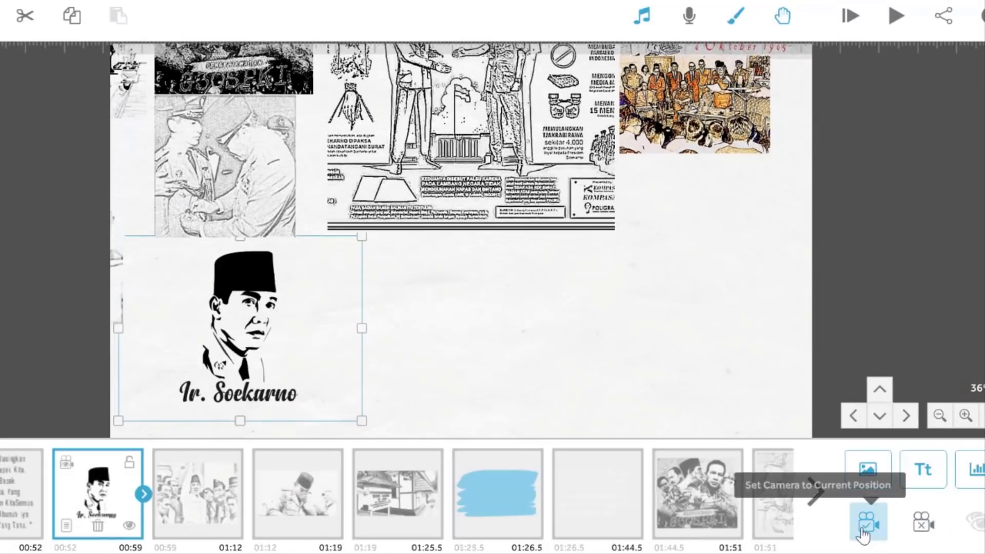
mouse_move(235, 360)
left_mouse_down()
mouse_move(256, 381)
mouse_move(231, 361)
mouse_move(224, 368)
left_mouse_up()
left_click(450, 337)
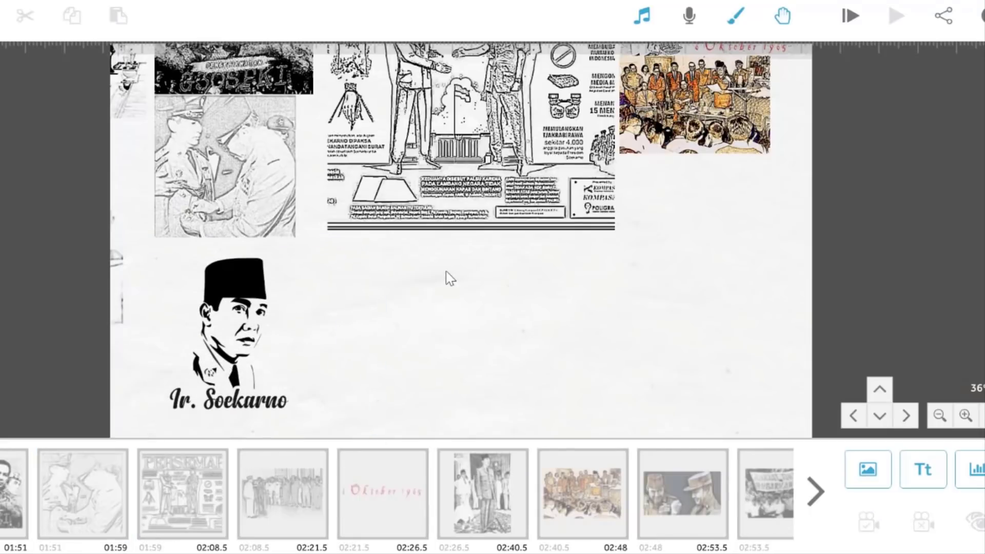
Start sharing the video and review the title, description, thumbnail, playlist, audience and tag details of its upload in YouTube Studio.
left_click(947, 27)
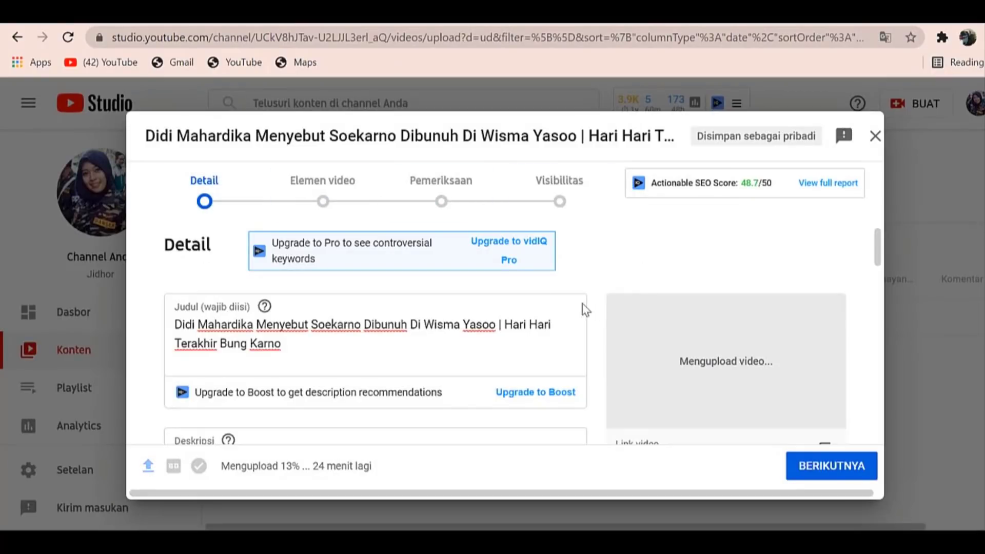
scroll(359, 328, "down", 2)
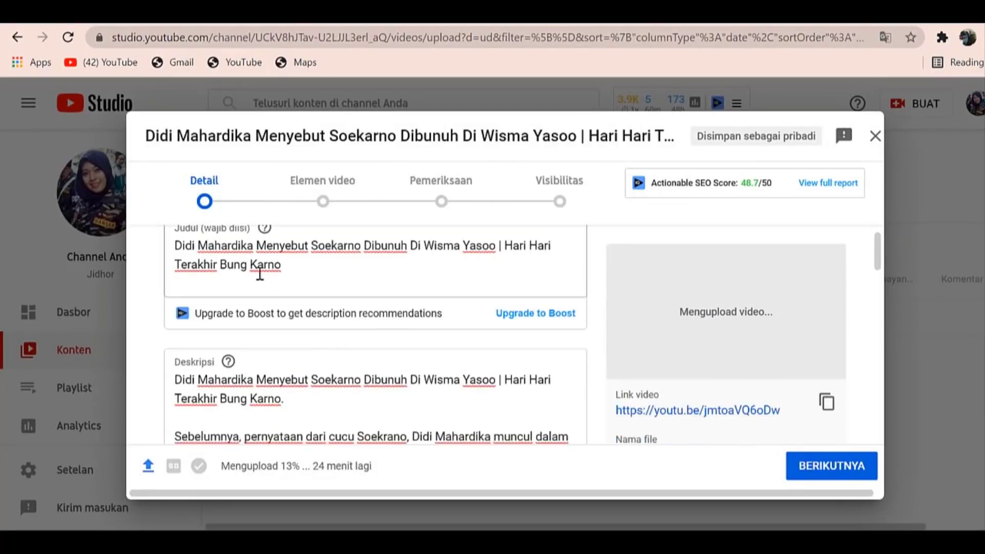
scroll(358, 334, "down", 10)
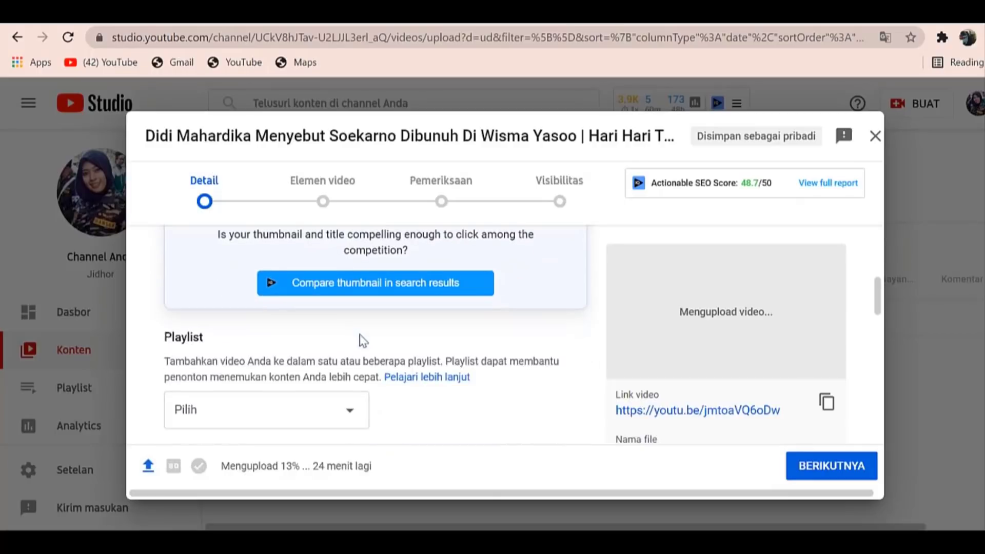
scroll(342, 333, "up", 5)
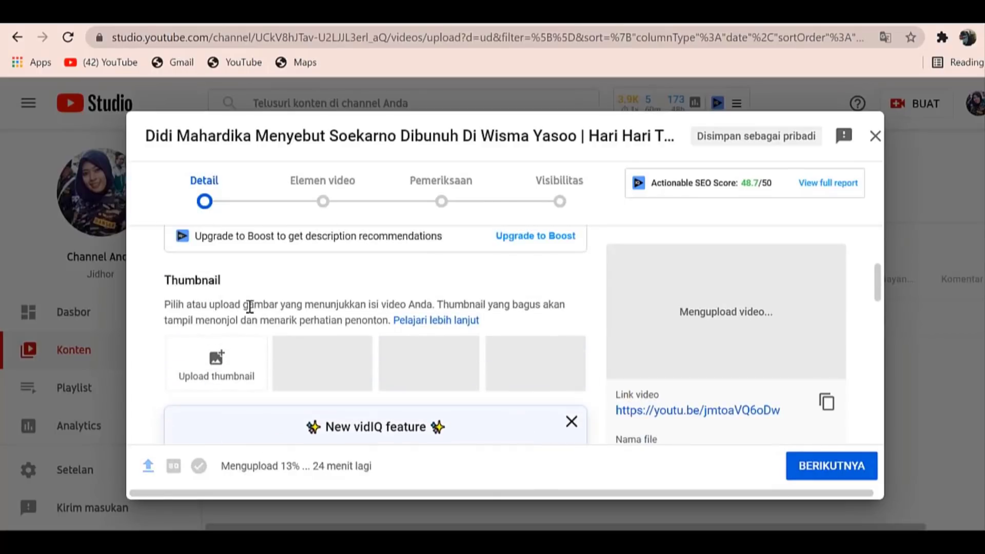
scroll(252, 308, "down", 5)
scroll(226, 349, "down", 10)
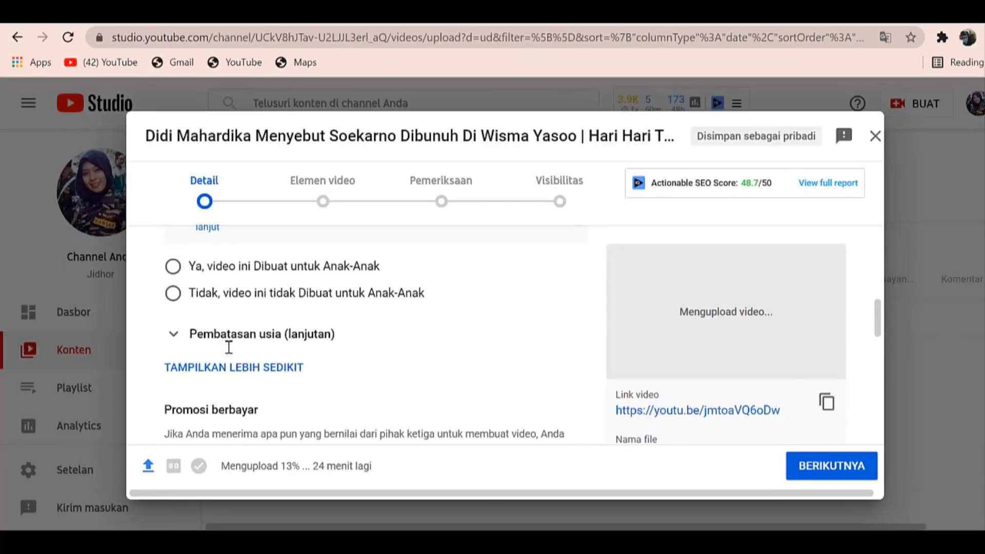
scroll(250, 351, "down", 8)
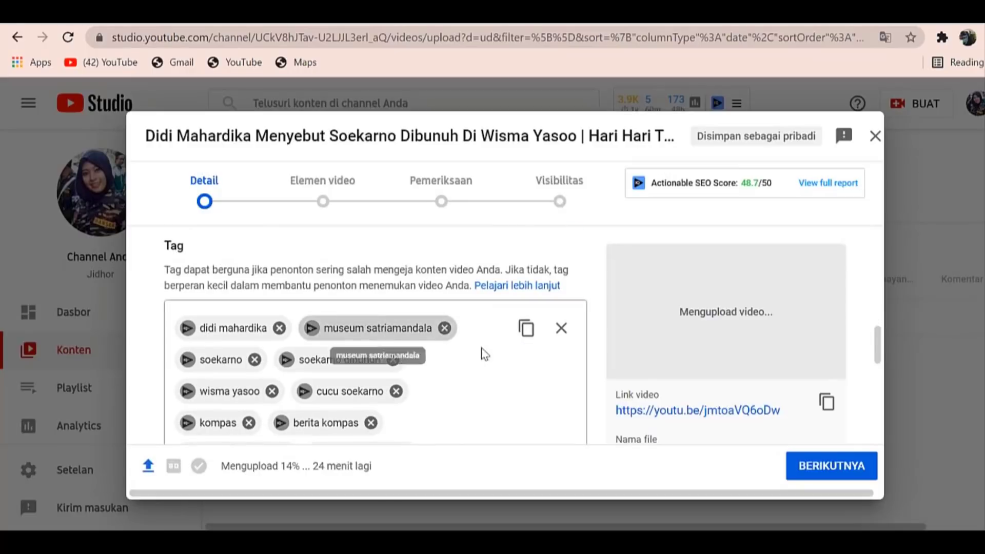
scroll(494, 365, "up", 8)
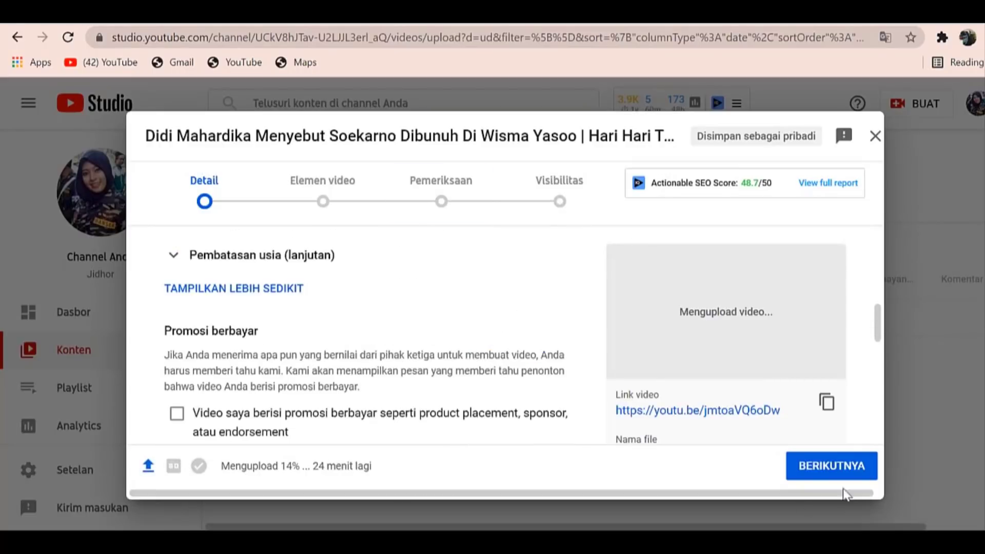